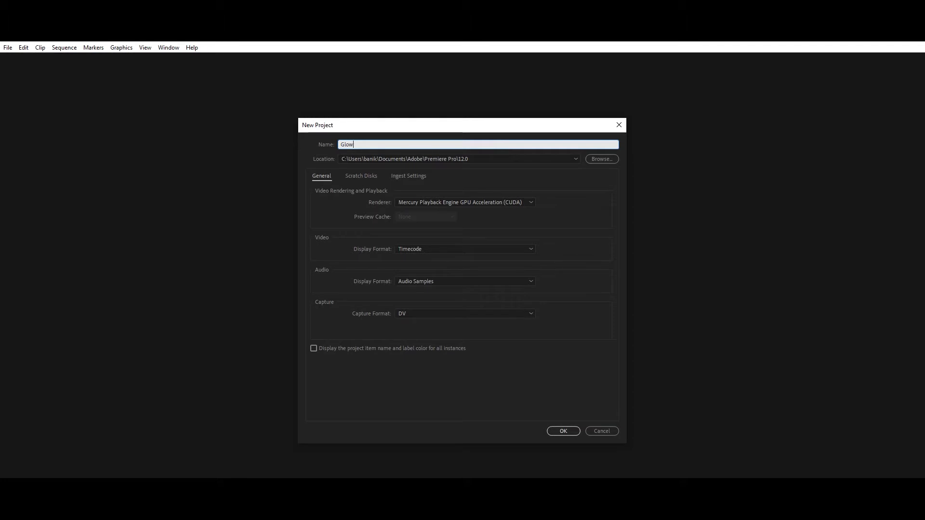
Step: Name the new project 'Glow Text', keep the GPU renderer, and create it
{"action": "type", "text": "Text"}
{"action": "left_click", "coordinate": [485, 203]}
{"action": "left_click", "coordinate": [486, 211]}
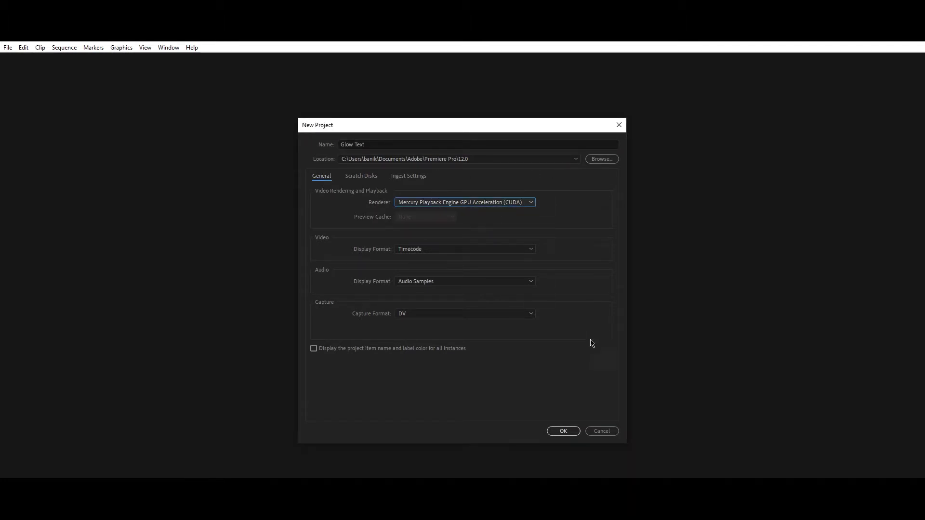
{"action": "left_click", "coordinate": [562, 431]}
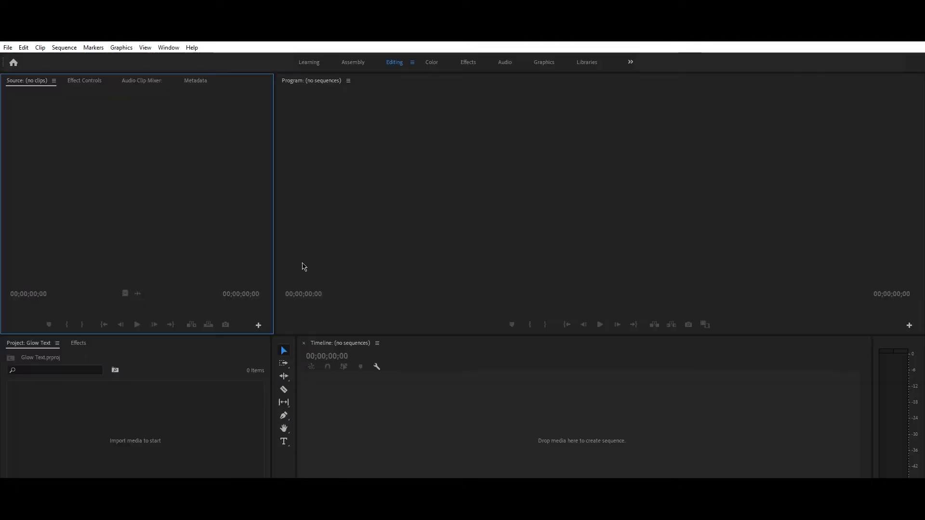
Step: Create a new legacy title, Title 01, with the default 1920×1080 settings
{"action": "left_click", "coordinate": [8, 47]}
{"action": "mouse_move", "coordinate": [22, 59]}
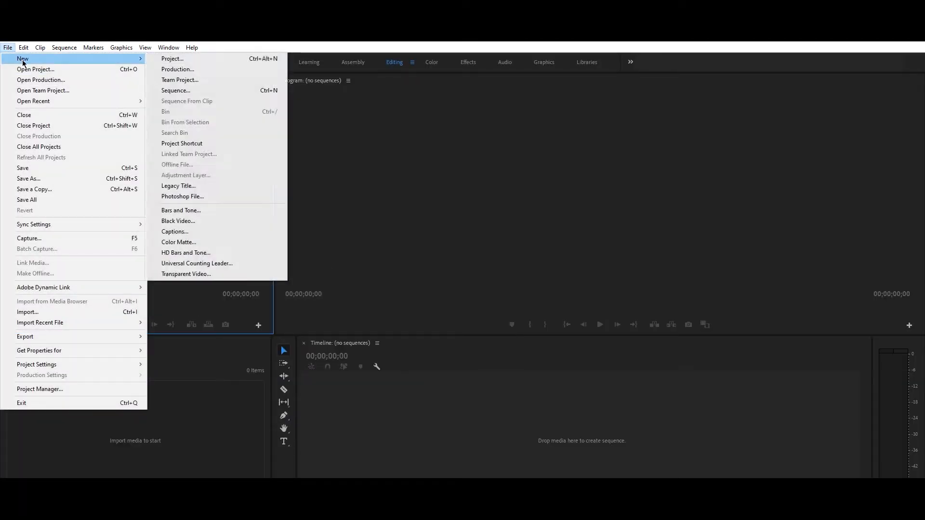
{"action": "left_click", "coordinate": [196, 185]}
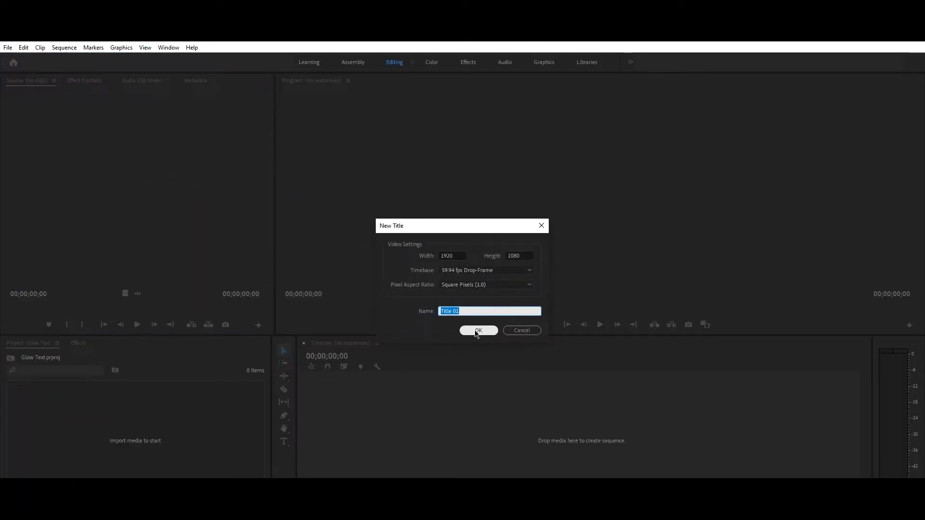
{"action": "left_click", "coordinate": [477, 330]}
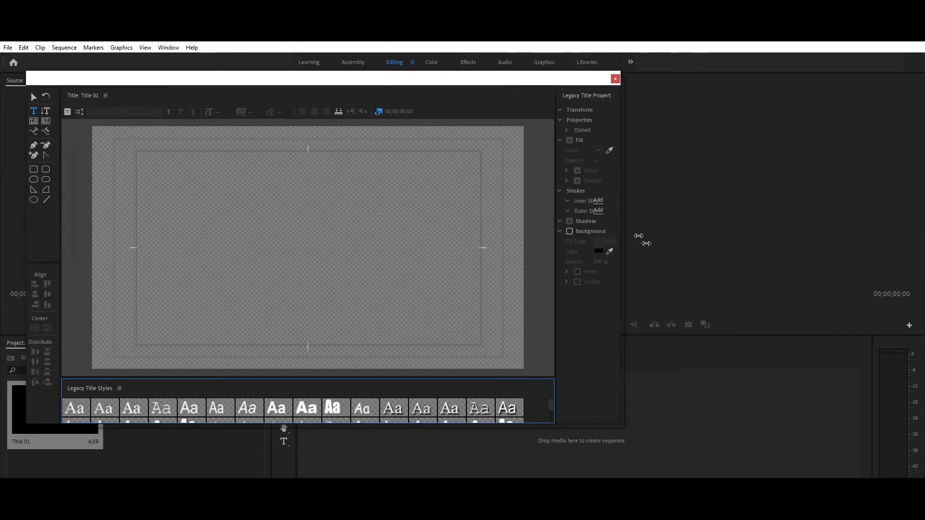
{"action": "left_click", "coordinate": [179, 228]}
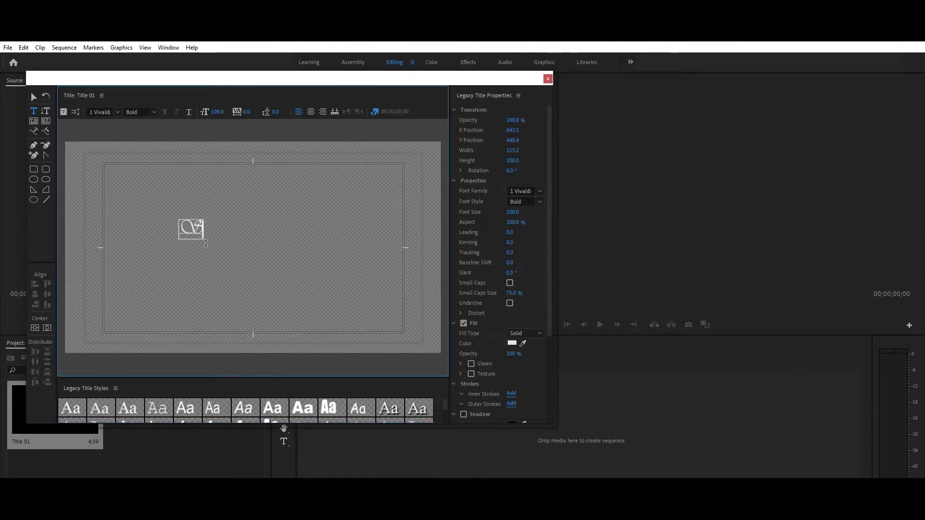
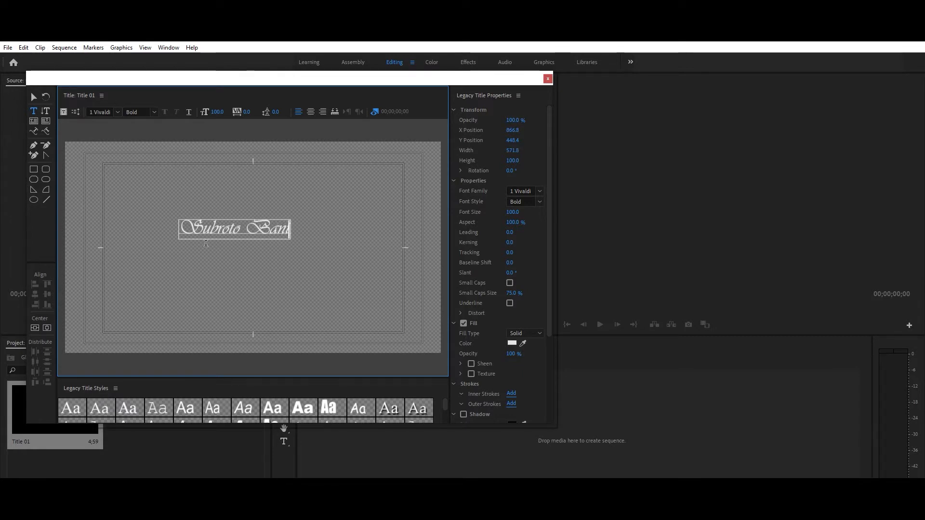
{"action": "key", "text": "Escape"}
{"action": "left_click", "coordinate": [204, 242]}
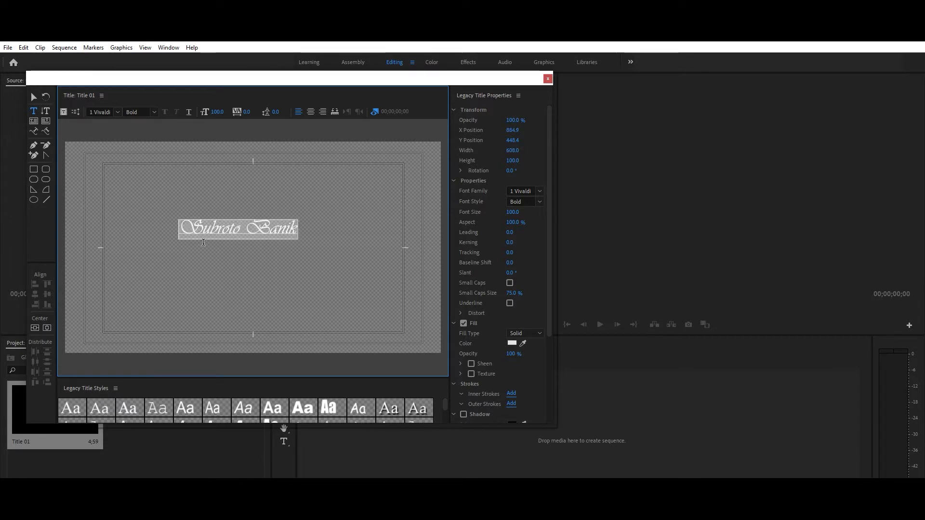
Step: Change the title text's font family to Robinson Outline
{"action": "left_click", "coordinate": [117, 115]}
{"action": "scroll", "coordinate": [117, 121], "scroll_direction": "down", "scroll_amount": 10}
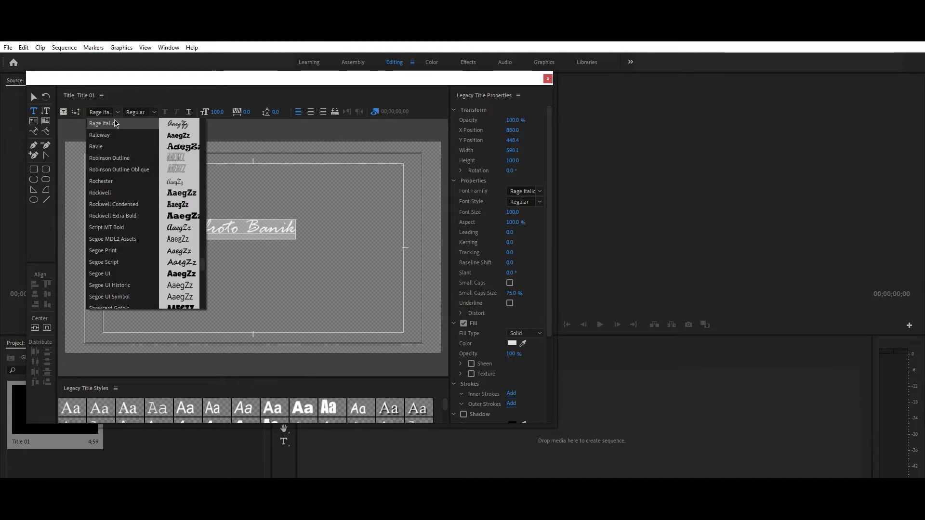
{"action": "key", "text": "Down"}
{"action": "key", "text": "Down"}
{"action": "key", "text": "Down"}
{"action": "key", "text": "Down"}
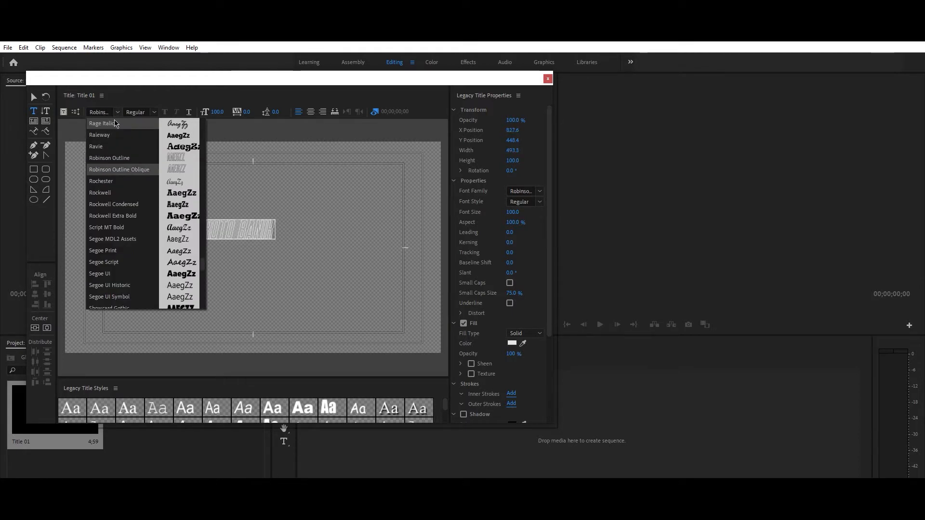
{"action": "left_click", "coordinate": [112, 161]}
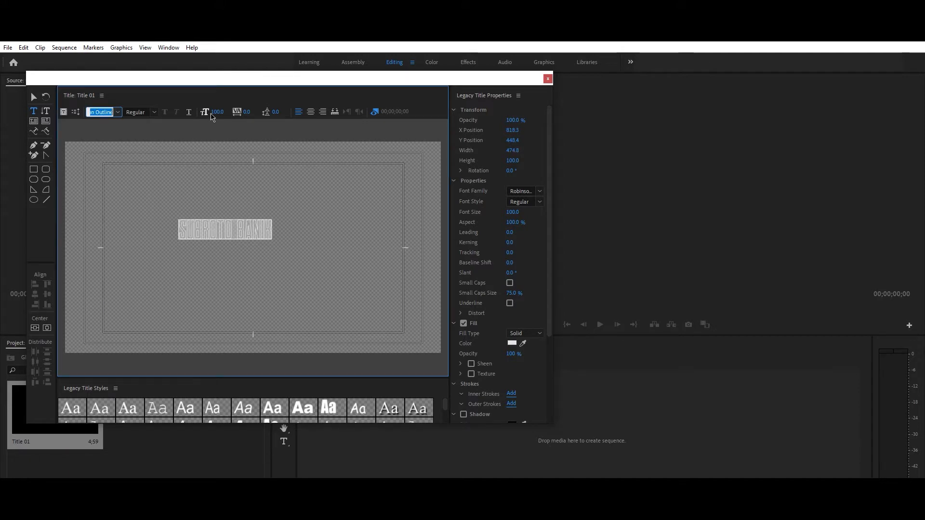
Step: Enlarge the text to font size 229 and centre it horizontally and vertically
{"action": "left_click_drag", "start_coordinate": [217, 111], "coordinate": [277, 112]}
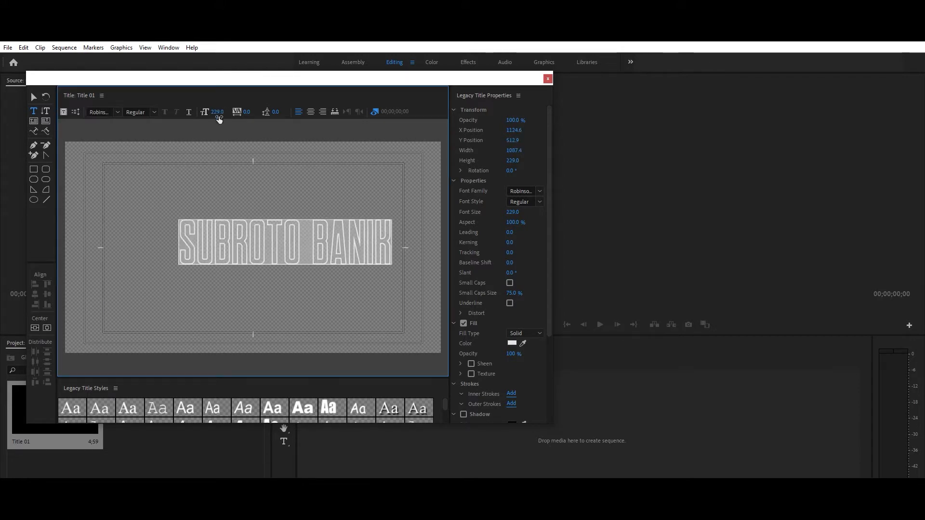
{"action": "left_click", "coordinate": [34, 328]}
{"action": "left_click", "coordinate": [46, 328]}
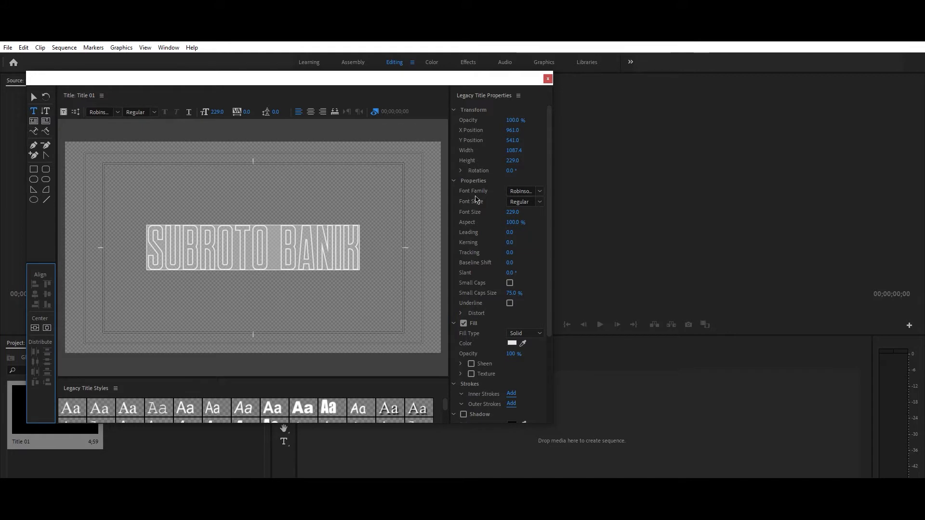
Step: Close the title editor and place Title 01 into its own new sequence
{"action": "left_click", "coordinate": [548, 79]}
{"action": "left_click_drag", "start_coordinate": [73, 401], "coordinate": [102, 409]}
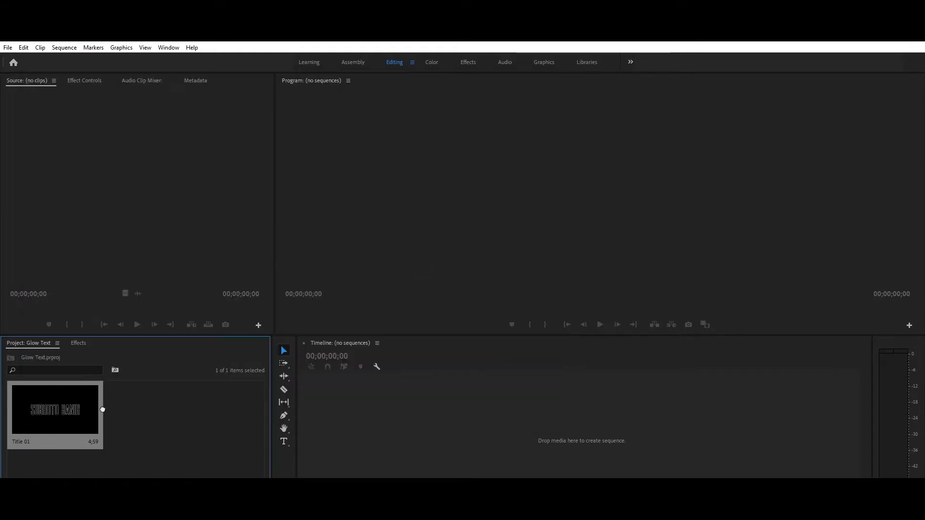
{"action": "left_click_drag", "start_coordinate": [369, 427], "coordinate": [366, 422]}
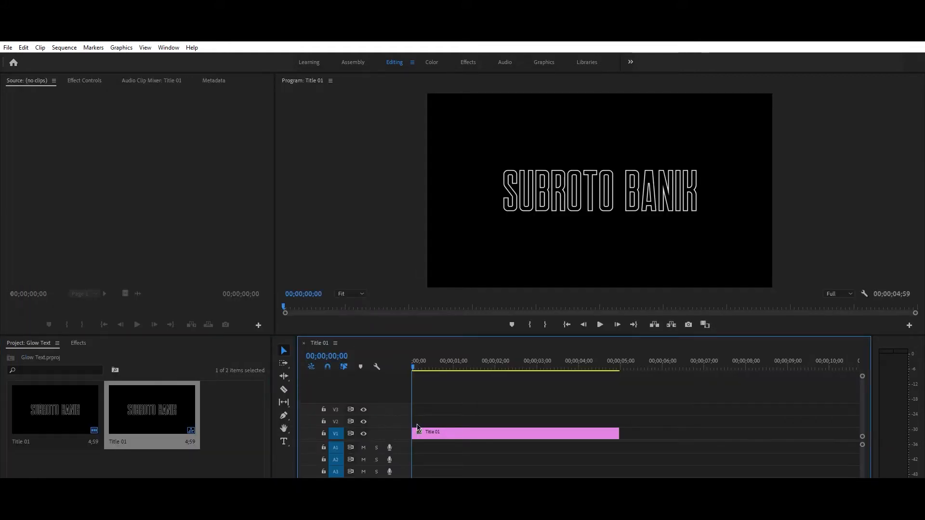
{"action": "left_click", "coordinate": [494, 440]}
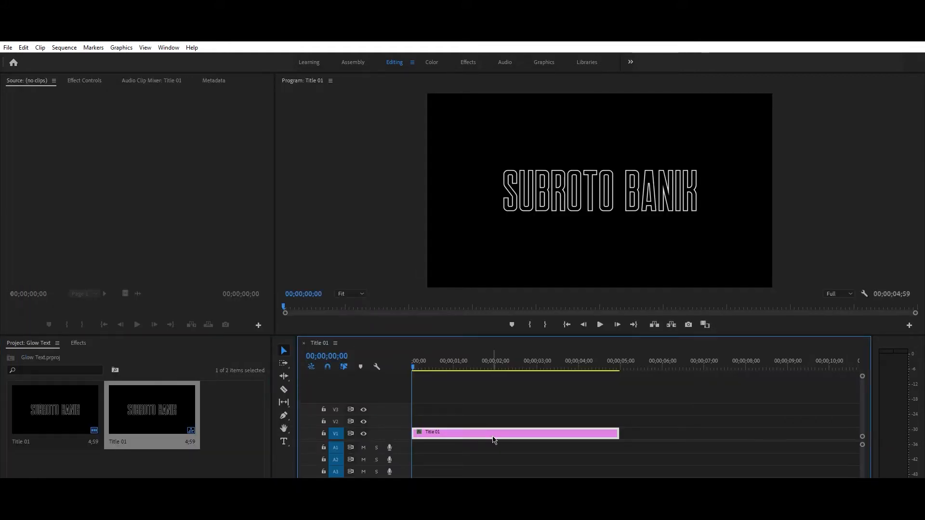
Step: Set the Title 01 clip's Motion Scale to 80
{"action": "left_click", "coordinate": [95, 82]}
{"action": "left_click", "coordinate": [106, 139]}
{"action": "type", "text": "74"}
{"action": "key", "text": "Return"}
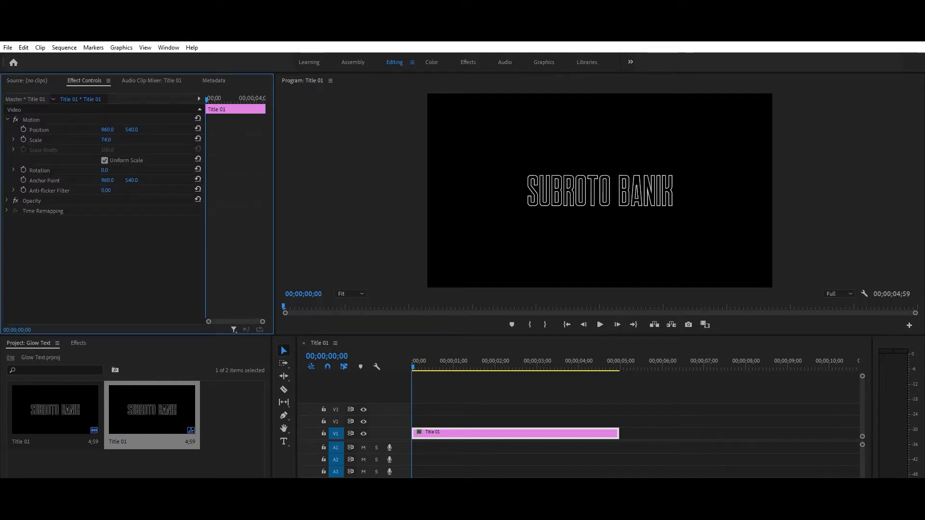
{"action": "left_click_drag", "start_coordinate": [106, 140], "coordinate": [109, 140]}
{"action": "left_click", "coordinate": [497, 434]}
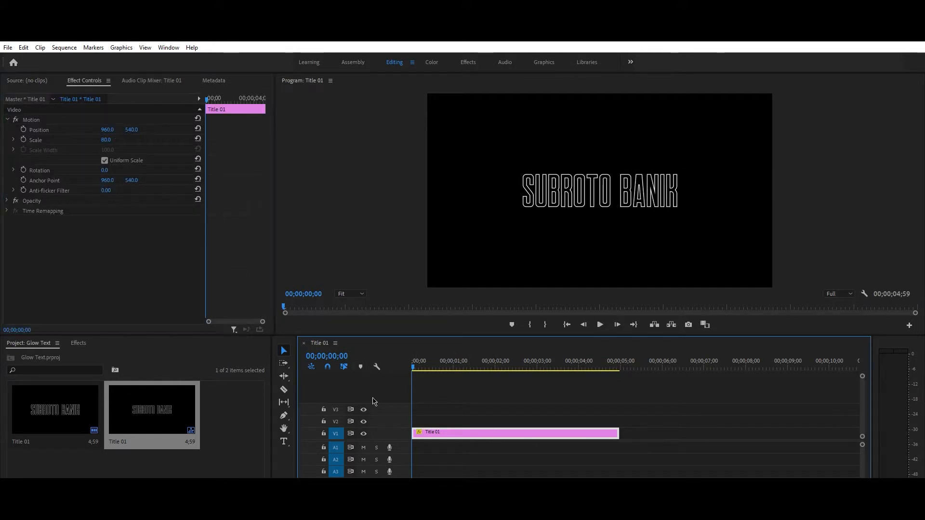
{"action": "left_click", "coordinate": [78, 343]}
Step: Search for Alpha Glow and apply it to the Title 01 clip
{"action": "left_click", "coordinate": [72, 356]}
{"action": "type", "text": "alpha glow"}
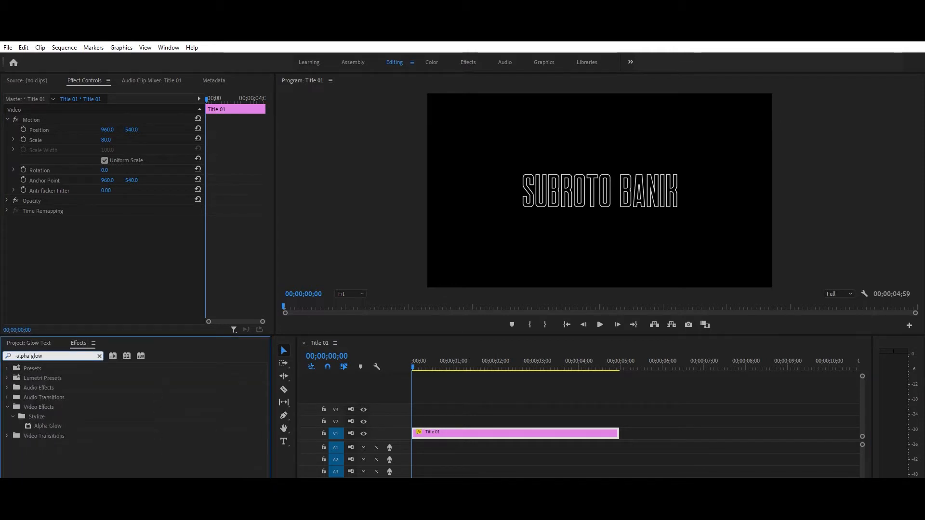
{"action": "left_click_drag", "start_coordinate": [48, 425], "coordinate": [475, 433]}
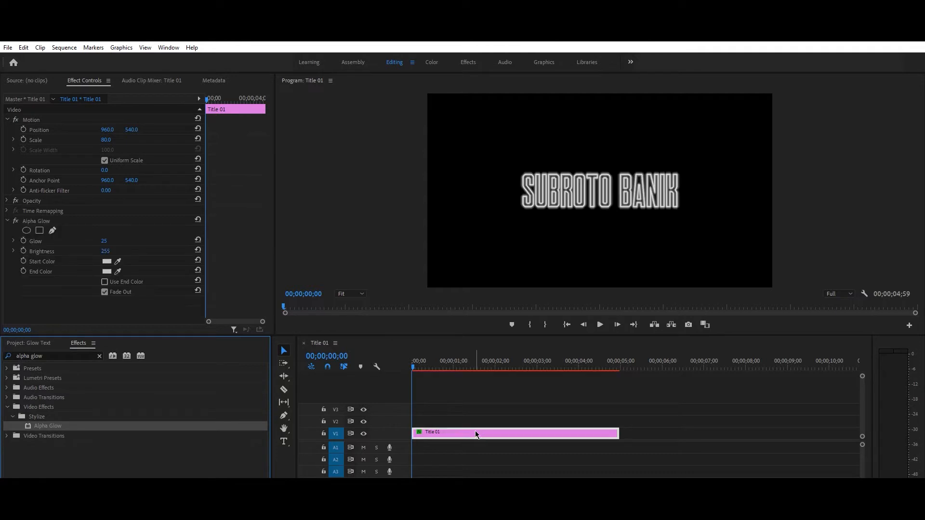
{"action": "left_click", "coordinate": [480, 438]}
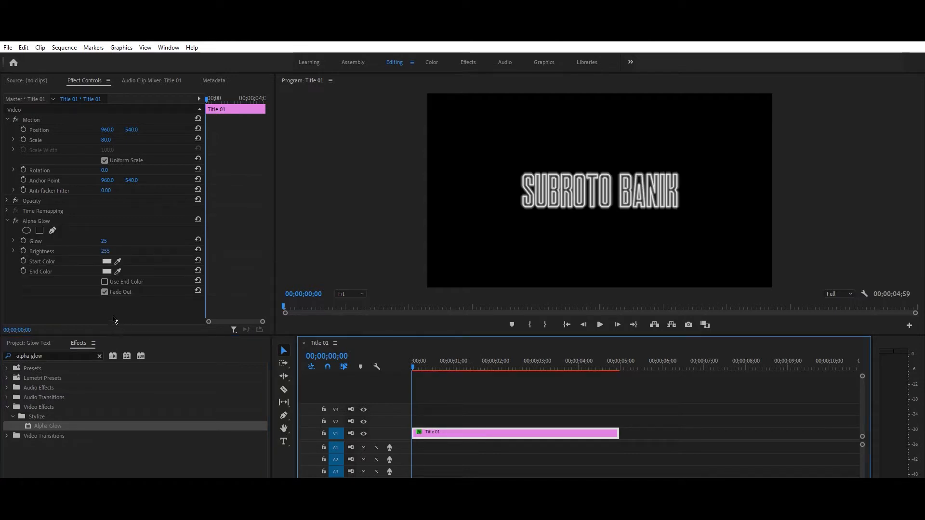
Step: Set Alpha Glow's Glow to 100 and Brightness to 100
{"action": "left_click_drag", "start_coordinate": [107, 239], "coordinate": [118, 243]}
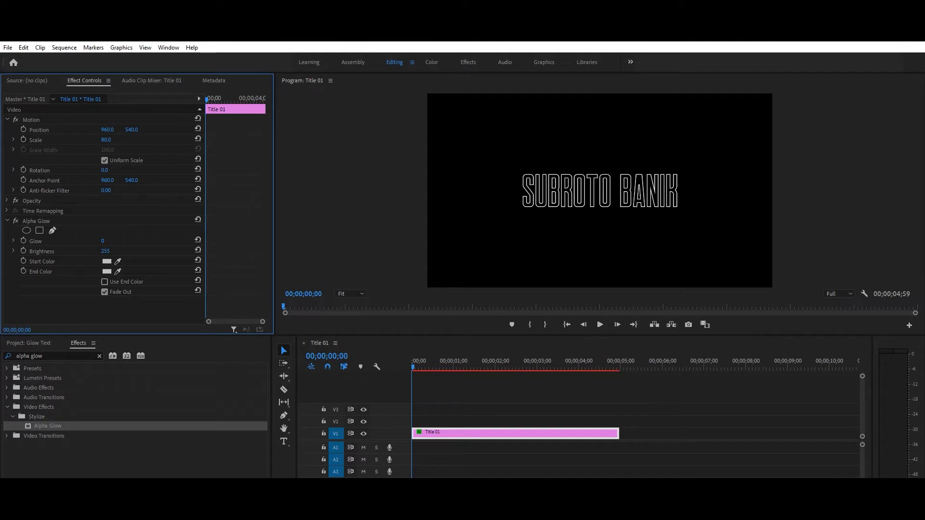
{"action": "left_click", "coordinate": [116, 241]}
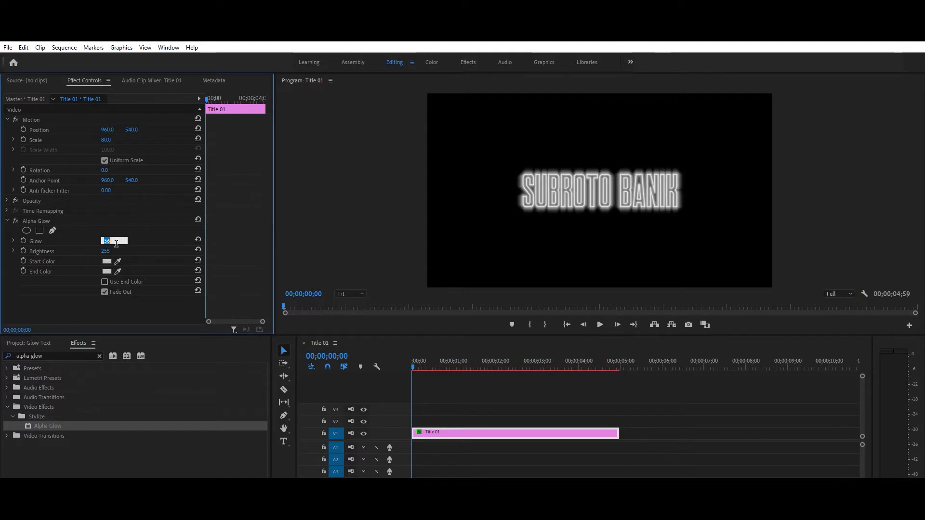
{"action": "type", "text": "100"}
{"action": "key", "text": "Return"}
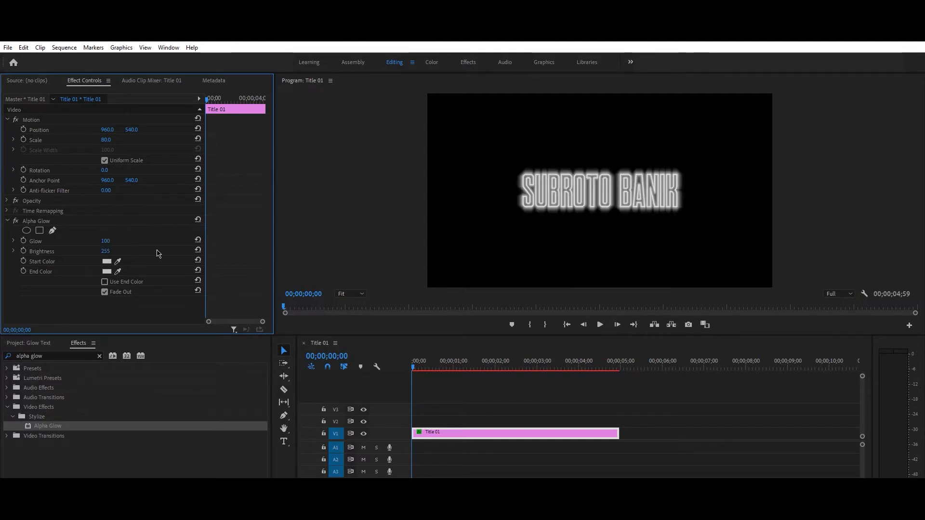
{"action": "left_click", "coordinate": [106, 252]}
{"action": "left_click", "coordinate": [143, 253]}
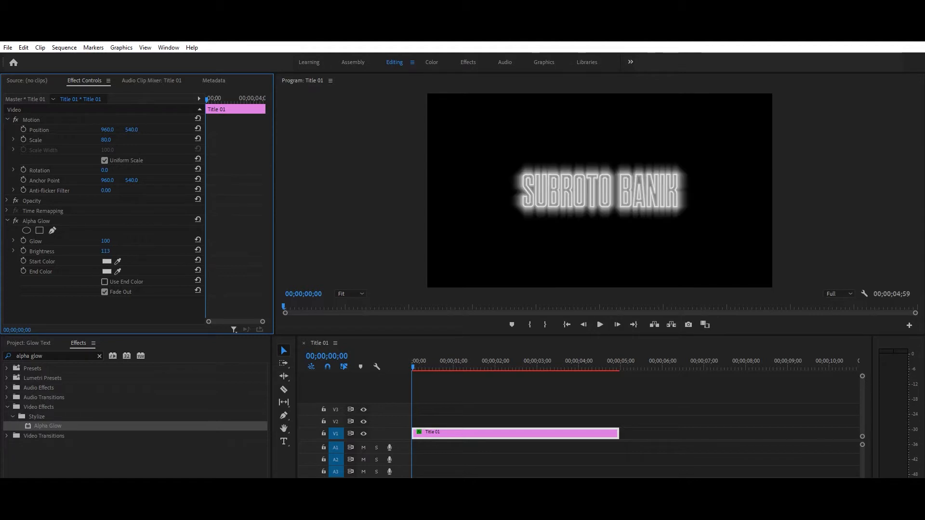
{"action": "mouse_move", "coordinate": [105, 251]}
{"action": "left_mouse_down"}
{"action": "mouse_move", "coordinate": [67, 251]}
{"action": "mouse_move", "coordinate": [129, 251]}
{"action": "mouse_move", "coordinate": [92, 250]}
{"action": "mouse_move", "coordinate": [102, 251]}
{"action": "left_mouse_up"}
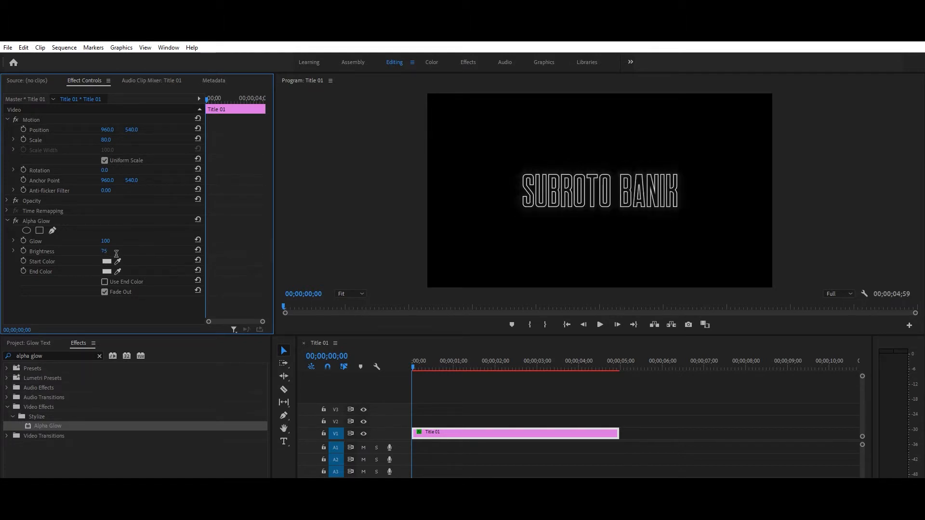
{"action": "left_click", "coordinate": [109, 251]}
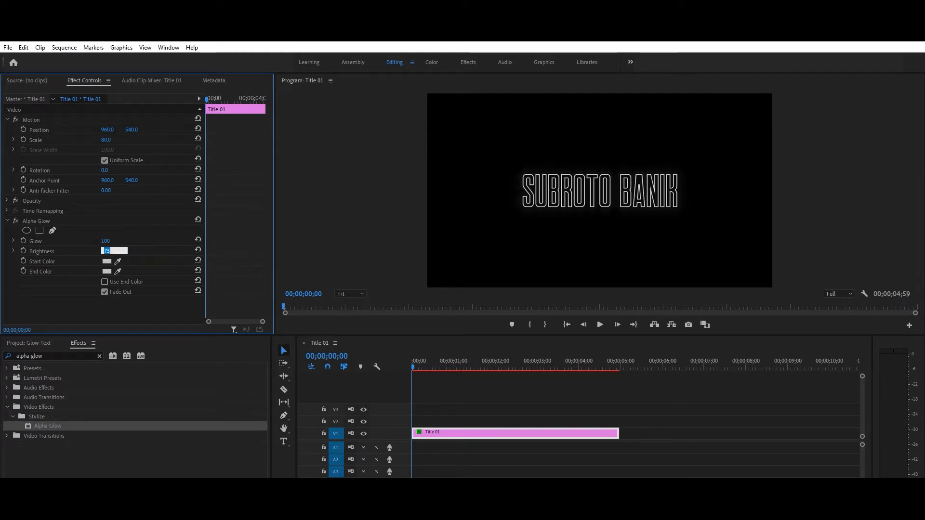
{"action": "key", "text": "Return"}
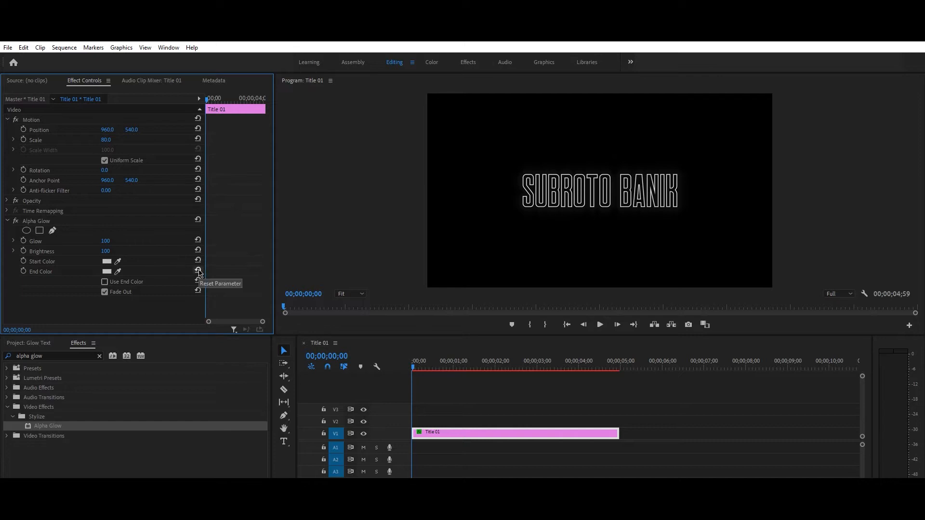
Step: Try a pink start colour and a bright blue end colour for the glow
{"action": "left_click", "coordinate": [106, 263]}
{"action": "mouse_move", "coordinate": [482, 308]}
{"action": "left_mouse_down"}
{"action": "mouse_move", "coordinate": [483, 342]}
{"action": "mouse_move", "coordinate": [483, 298]}
{"action": "left_mouse_up"}
{"action": "left_click", "coordinate": [467, 346]}
{"action": "left_click", "coordinate": [559, 220]}
{"action": "left_click", "coordinate": [109, 275]}
{"action": "left_click_drag", "start_coordinate": [460, 337], "coordinate": [541, 399]}
{"action": "left_click", "coordinate": [559, 220]}
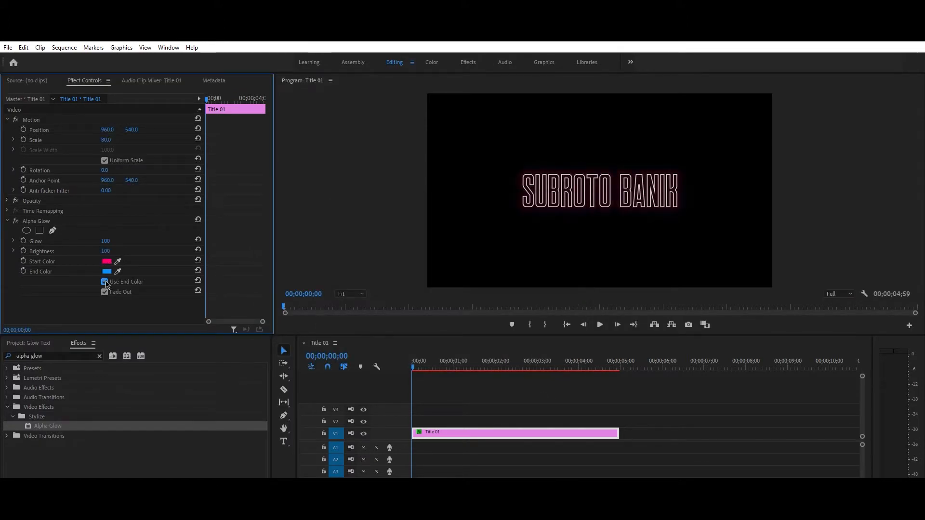
Step: Enable Use End Color, with a white start colour and a magenta end colour
{"action": "left_click", "coordinate": [105, 283]}
{"action": "left_click", "coordinate": [107, 263]}
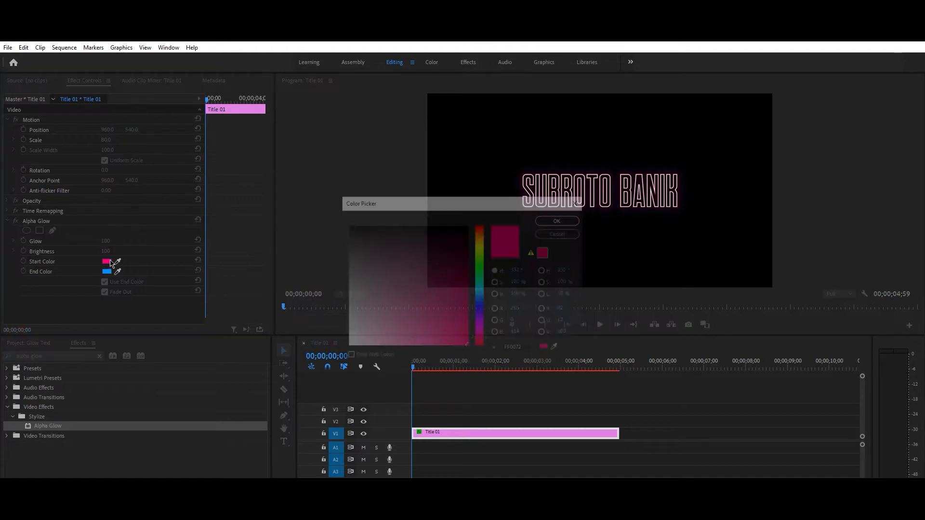
{"action": "left_click", "coordinate": [352, 224]}
{"action": "left_click", "coordinate": [558, 220]}
{"action": "left_click", "coordinate": [107, 271]}
{"action": "left_click", "coordinate": [484, 335]}
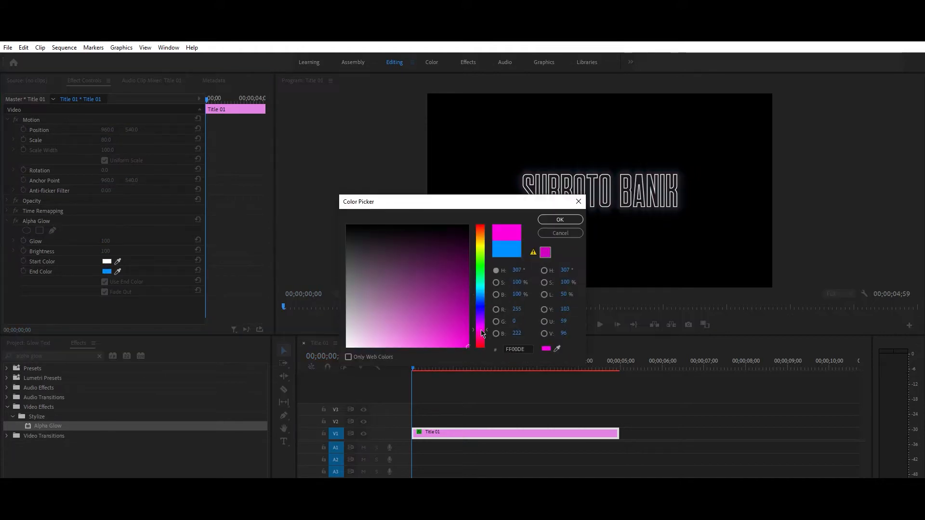
{"action": "left_click", "coordinate": [559, 220]}
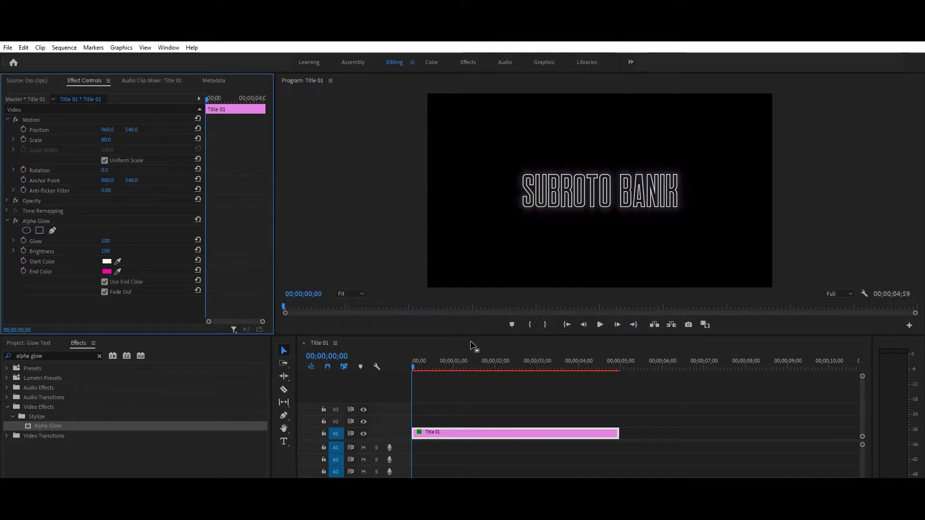
{"action": "mouse_move", "coordinate": [420, 369]}
{"action": "left_mouse_down"}
{"action": "mouse_move", "coordinate": [483, 373]}
{"action": "mouse_move", "coordinate": [411, 372]}
{"action": "left_mouse_up"}
Step: Razor-cut the title clip at frames 5, 7, 10, 12, 15 and 17
{"action": "left_click", "coordinate": [30, 342]}
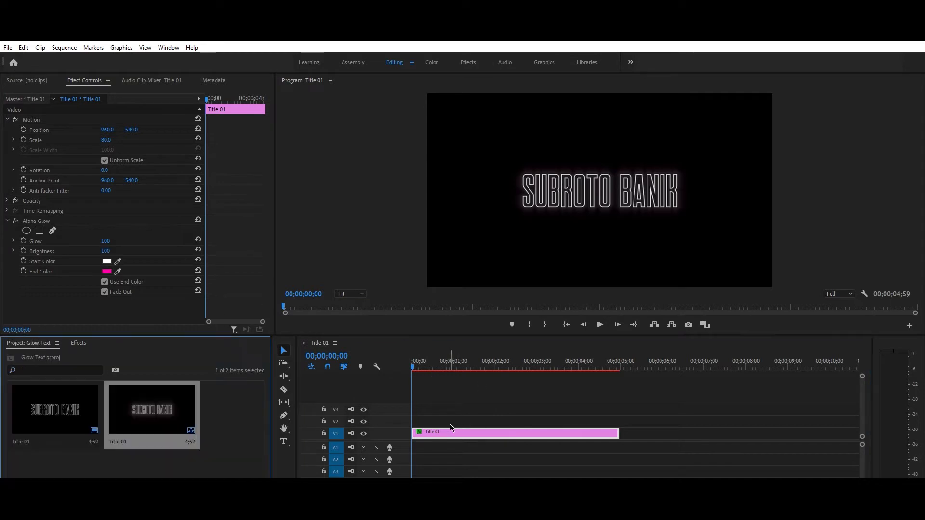
{"action": "left_click", "coordinate": [283, 389]}
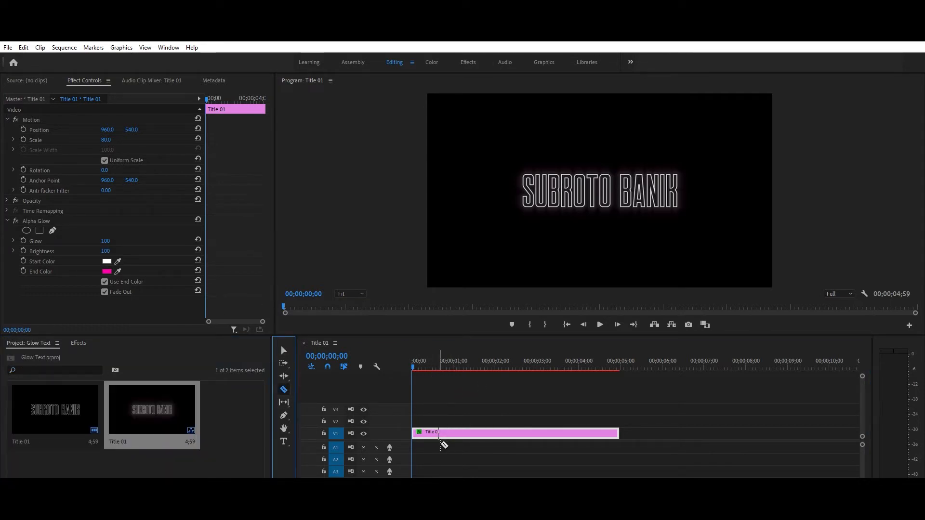
{"action": "left_click_drag", "start_coordinate": [444, 491], "coordinate": [401, 491]}
{"action": "key", "text": "Right"}
{"action": "key", "text": "Right"}
{"action": "key", "text": "Right"}
{"action": "key", "text": "Right"}
{"action": "key", "text": "Right"}
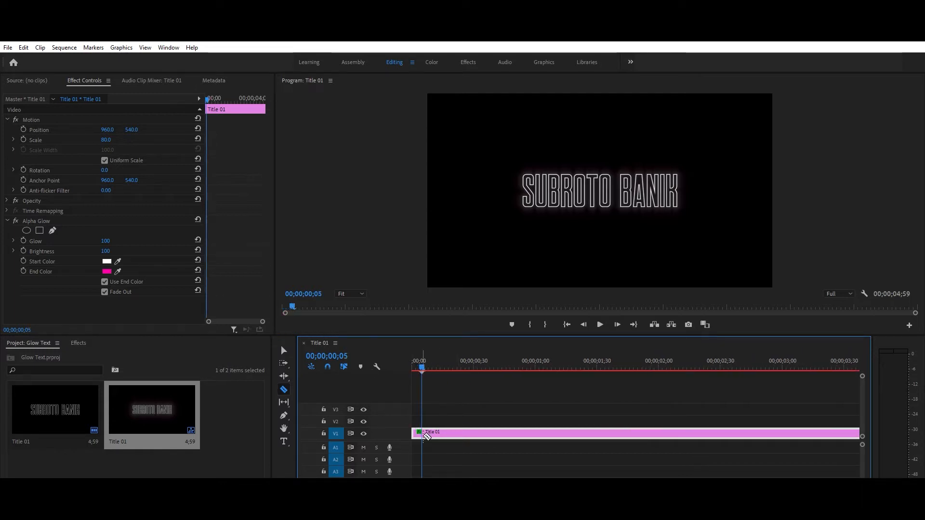
{"action": "left_click", "coordinate": [423, 434]}
{"action": "key", "text": "Right"}
{"action": "key", "text": "Right"}
{"action": "left_click", "coordinate": [426, 433]}
{"action": "key", "text": "Right"}
{"action": "key", "text": "Right"}
{"action": "key", "text": "Right"}
{"action": "left_click", "coordinate": [432, 434]}
{"action": "key", "text": "Right"}
{"action": "key", "text": "Right"}
{"action": "left_click", "coordinate": [436, 433]}
{"action": "key", "text": "Right"}
{"action": "key", "text": "Right"}
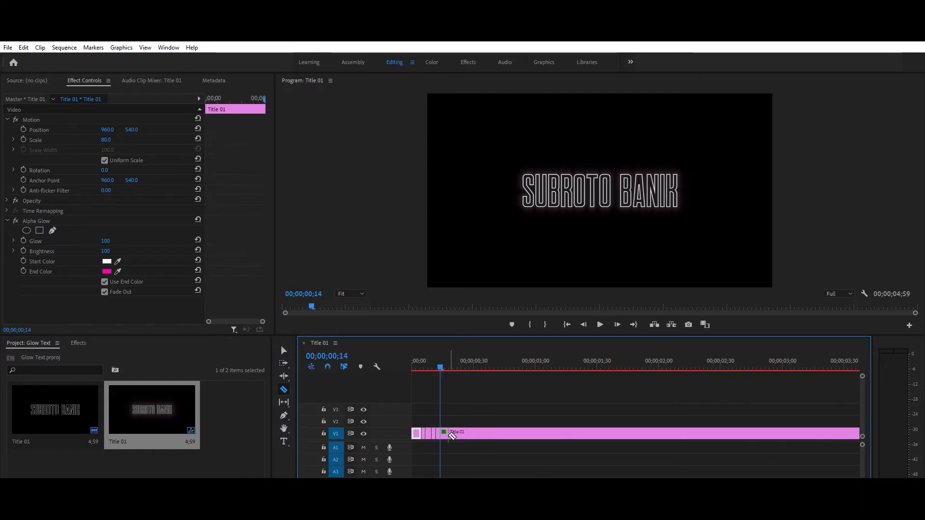
{"action": "key", "text": "Right"}
{"action": "left_click", "coordinate": [443, 434]}
{"action": "key", "text": "Right"}
{"action": "key", "text": "Right"}
{"action": "left_click", "coordinate": [446, 433]}
Step: Delete alternate cut pieces (frames 7–10 and 12–15), leaving gaps
{"action": "left_click", "coordinate": [284, 350]}
{"action": "left_click", "coordinate": [429, 434]}
{"action": "key", "text": "Delete"}
{"action": "left_click", "coordinate": [438, 433]}
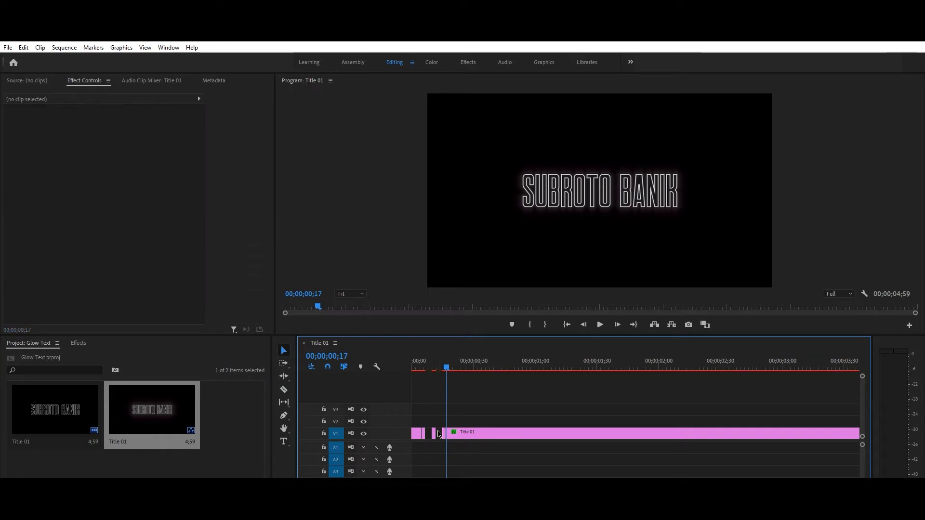
{"action": "left_click", "coordinate": [428, 433]}
Step: Play the sequence from the start to check the flickering intro
{"action": "key", "text": "Home"}
{"action": "left_click", "coordinate": [600, 325]}
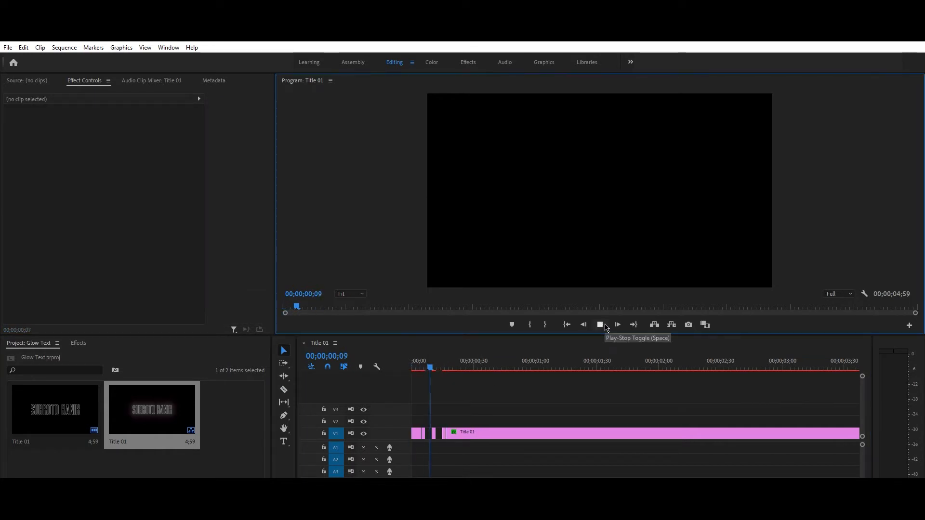
{"action": "left_click", "coordinate": [599, 325]}
{"action": "left_click_drag", "start_coordinate": [496, 371], "coordinate": [364, 367]}
{"action": "left_click", "coordinate": [599, 325]}
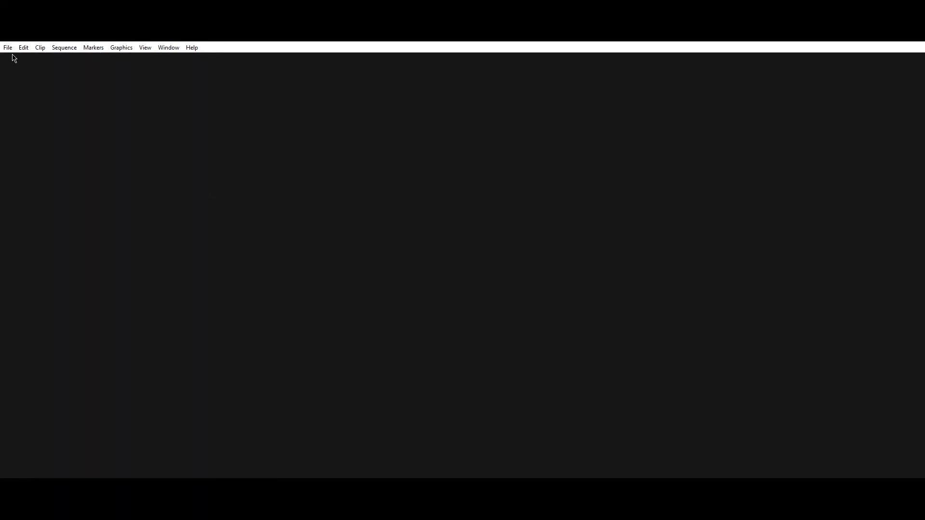
{"action": "left_click", "coordinate": [7, 47]}
Step: Create a new project named 'Neon Text' with the GPU renderer
{"action": "mouse_move", "coordinate": [14, 58]}
{"action": "left_click", "coordinate": [182, 59]}
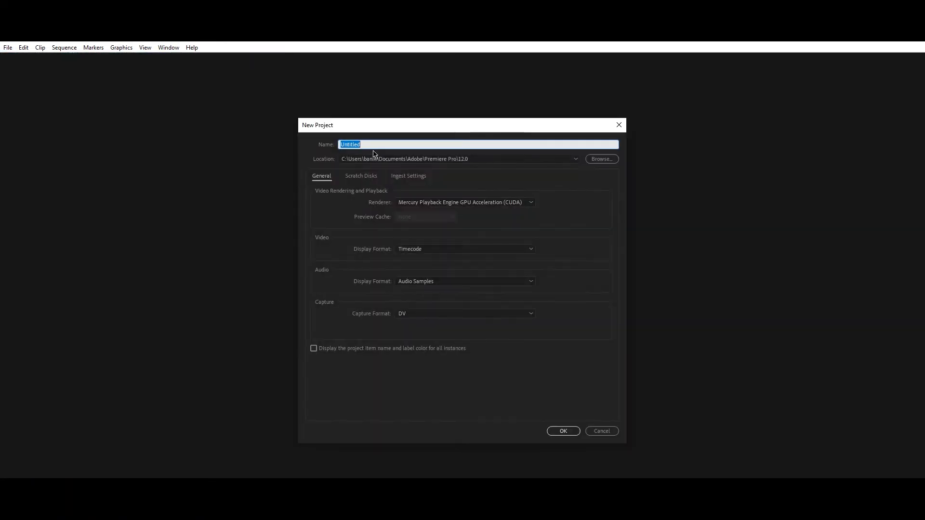
{"action": "type", "text": "Neon Text"}
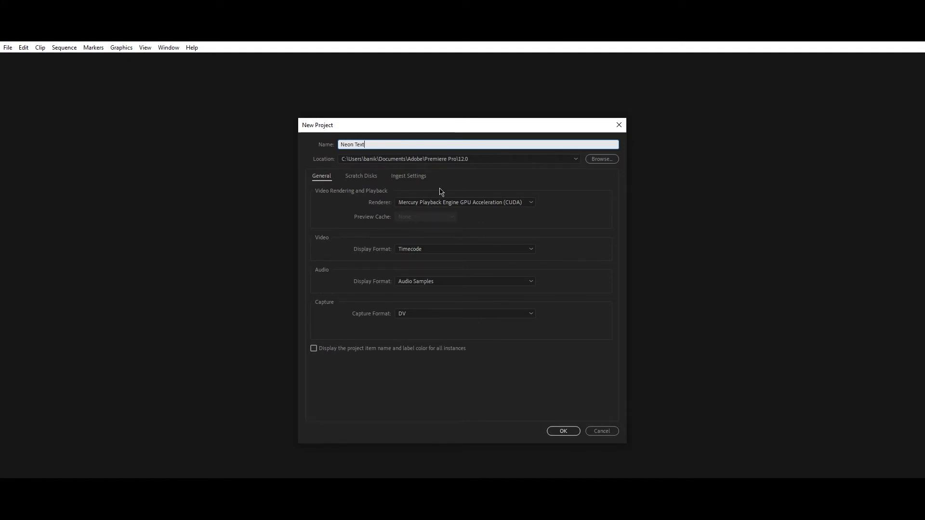
{"action": "left_click", "coordinate": [462, 202]}
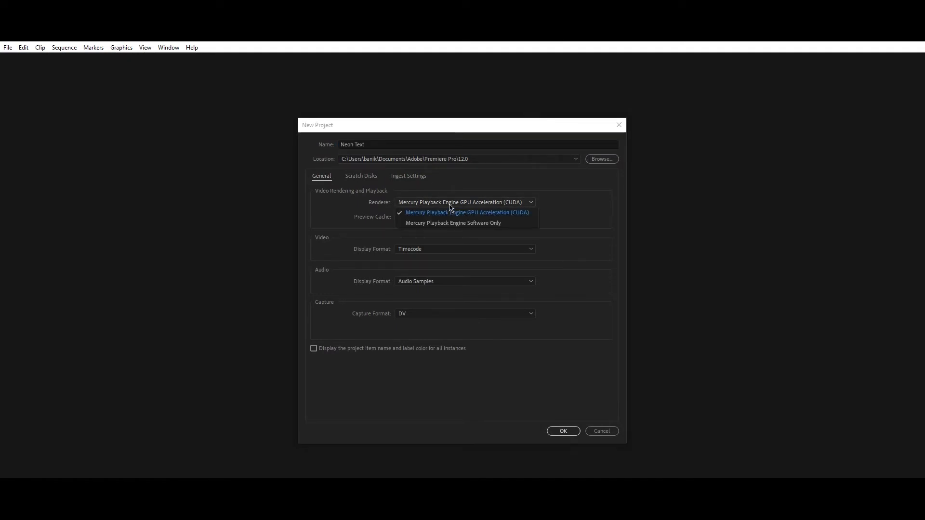
{"action": "left_click", "coordinate": [455, 212]}
{"action": "left_click", "coordinate": [562, 430]}
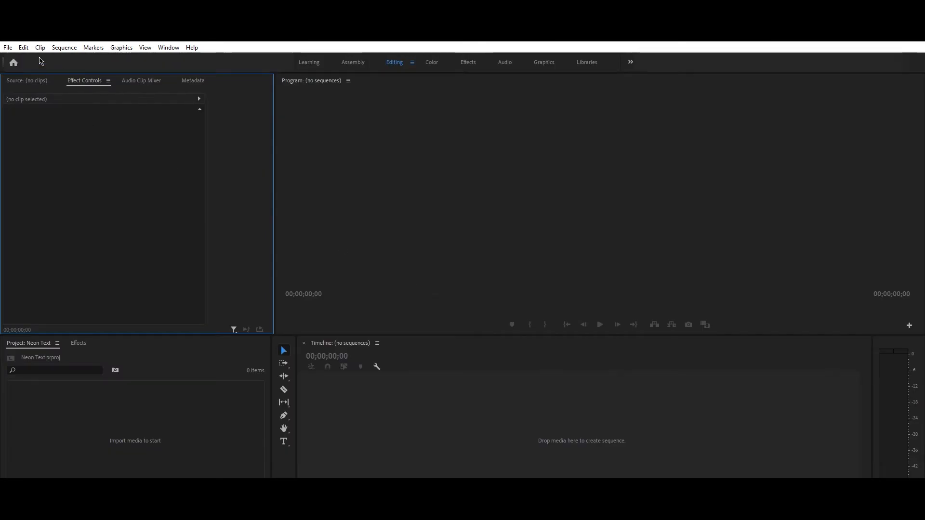
{"action": "left_click", "coordinate": [7, 48]}
{"action": "mouse_move", "coordinate": [16, 58]}
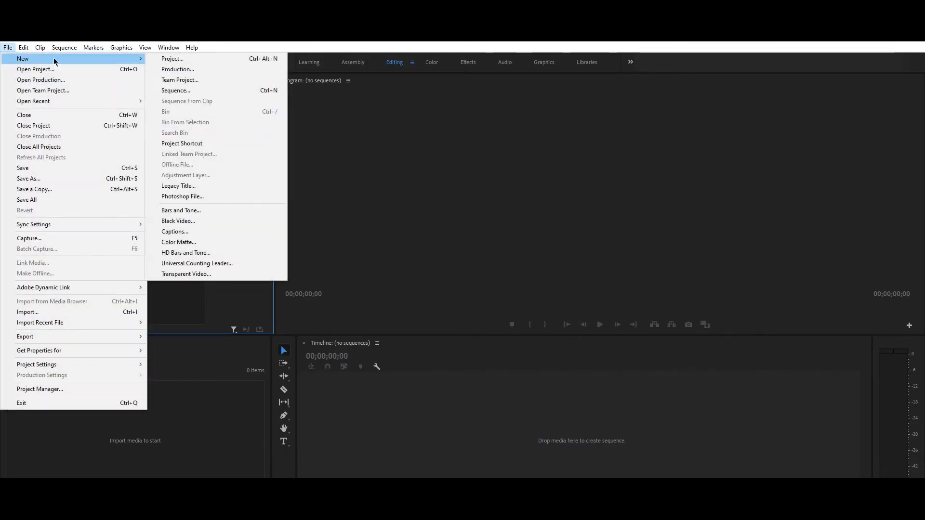
{"action": "left_click", "coordinate": [231, 184]}
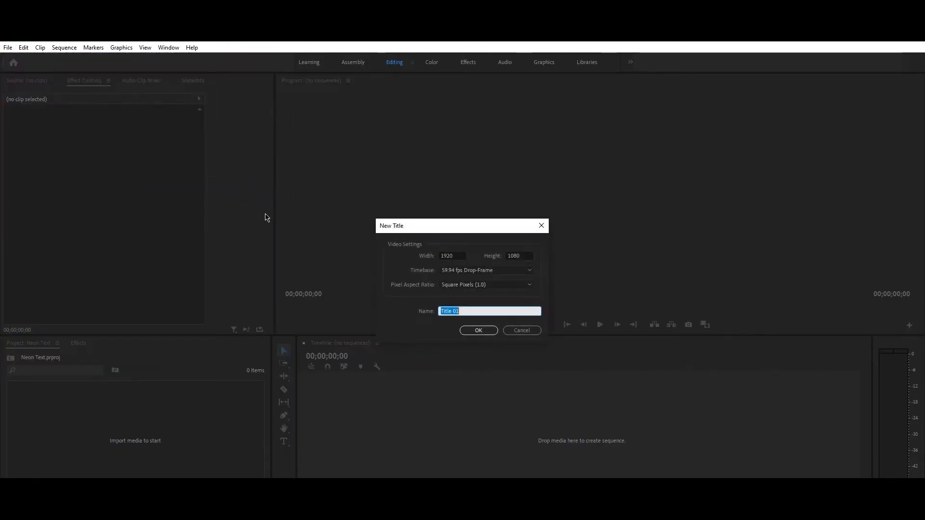
{"action": "left_click", "coordinate": [477, 331]}
{"action": "left_click", "coordinate": [222, 242]}
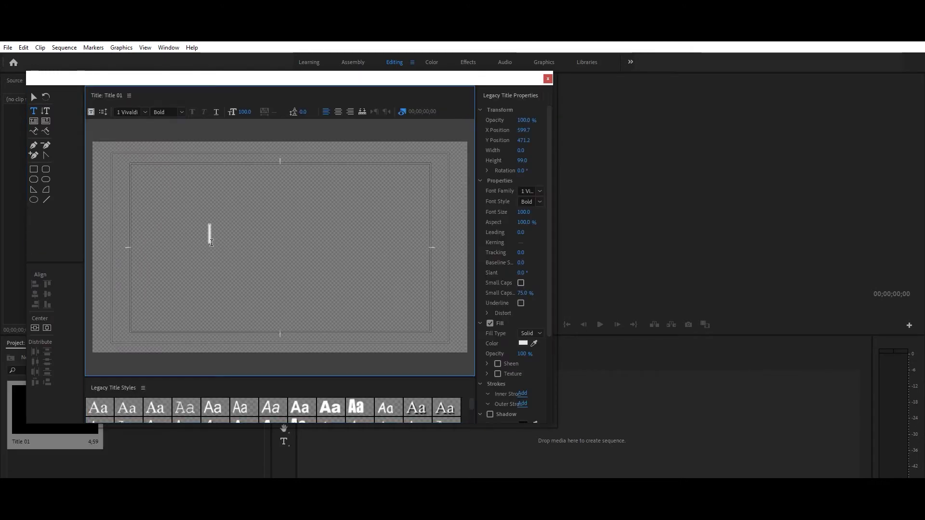
Step: Apply the LIBRARY 3 AM outline font to all the title text
{"action": "left_click", "coordinate": [143, 112]}
{"action": "left_click", "coordinate": [219, 170]}
{"action": "key", "text": "ctrl+a"}
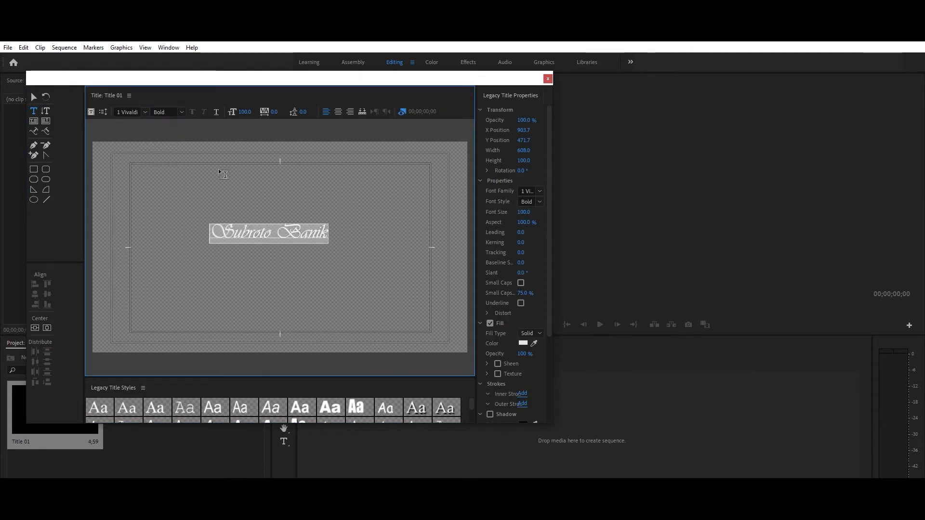
{"action": "left_click", "coordinate": [146, 114]}
{"action": "type", "text": "lav"}
{"action": "key", "text": "l"}
{"action": "key", "text": "l"}
{"action": "key", "text": "l"}
{"action": "key", "text": "l"}
{"action": "key", "text": "l"}
{"action": "key", "text": "l"}
{"action": "key", "text": "l"}
{"action": "key", "text": "l"}
{"action": "key", "text": "l"}
{"action": "key", "text": "l"}
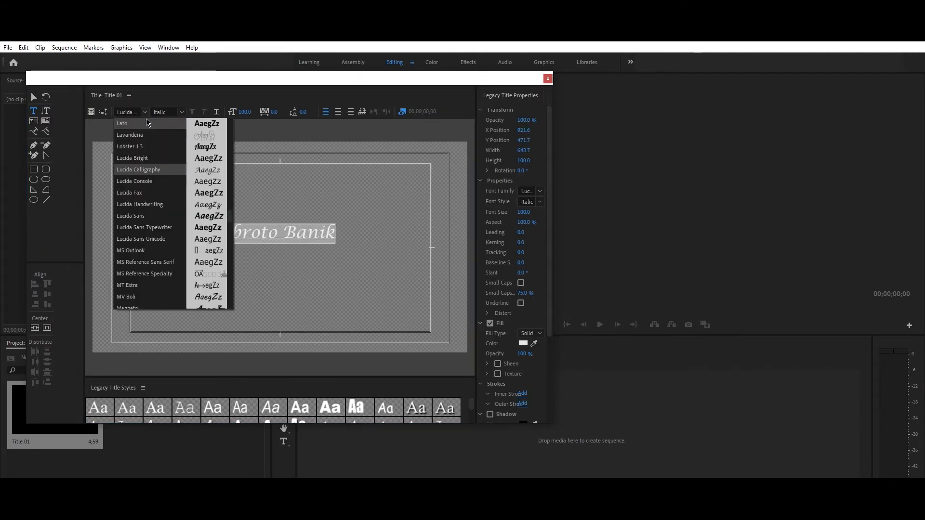
{"action": "left_click", "coordinate": [350, 182]}
Step: Centre the text both ways, then put the title into its own sequence
{"action": "left_click", "coordinate": [275, 233]}
{"action": "left_click", "coordinate": [35, 328]}
{"action": "left_click", "coordinate": [47, 328]}
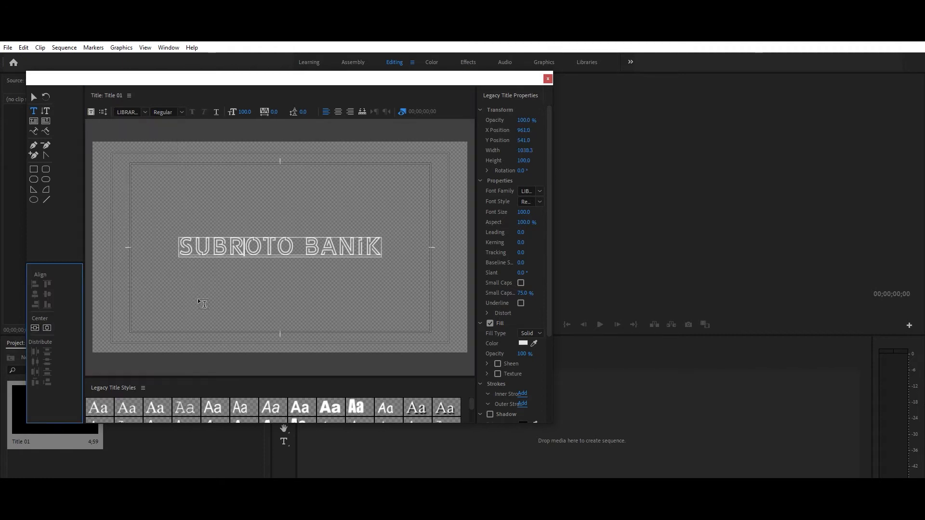
{"action": "left_click", "coordinate": [547, 79]}
{"action": "left_click_drag", "start_coordinate": [383, 435], "coordinate": [384, 435]}
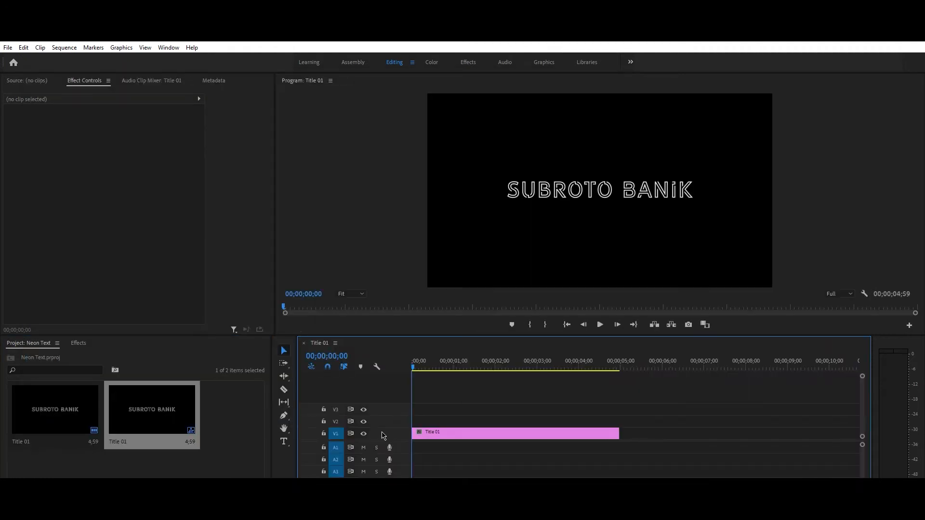
Step: Stack two copies of the title clip on tracks V2 and V3
{"action": "left_click", "coordinate": [517, 437]}
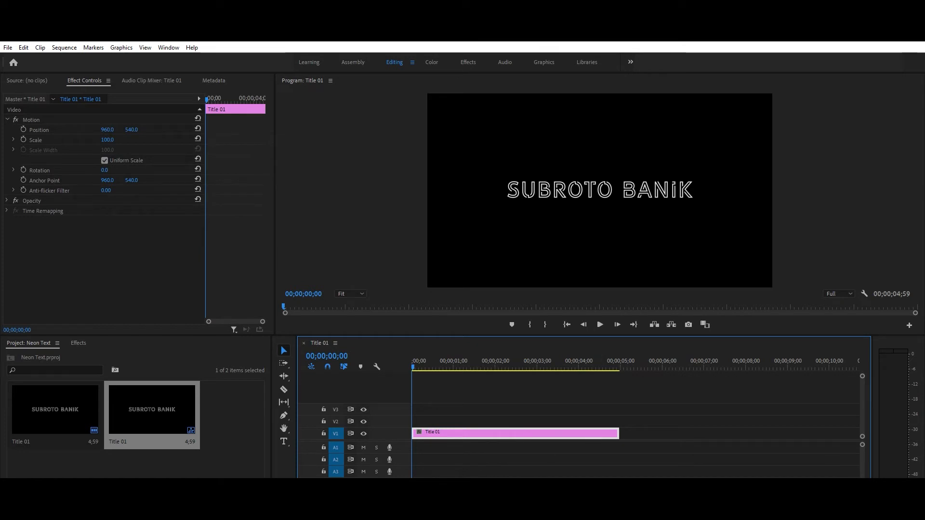
{"action": "scroll", "coordinate": [447, 438], "scroll_direction": "down", "scroll_amount": 6}
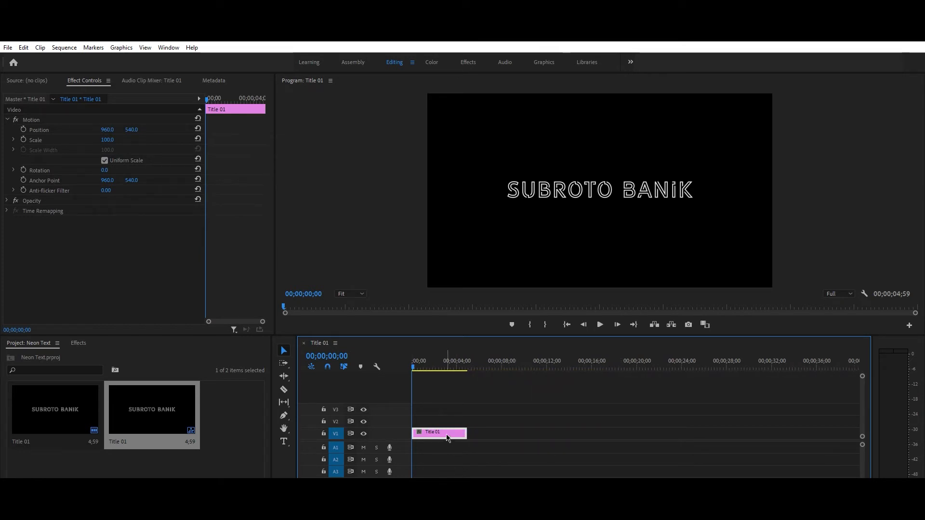
{"action": "left_click_drag", "start_coordinate": [448, 435], "coordinate": [443, 409]}
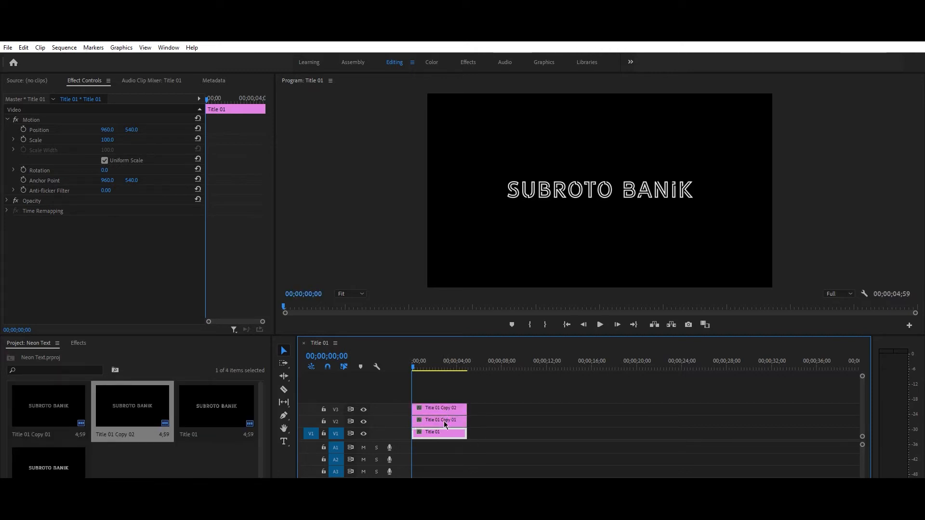
{"action": "left_click", "coordinate": [446, 421]}
{"action": "left_click", "coordinate": [444, 424]}
{"action": "left_click", "coordinate": [443, 435]}
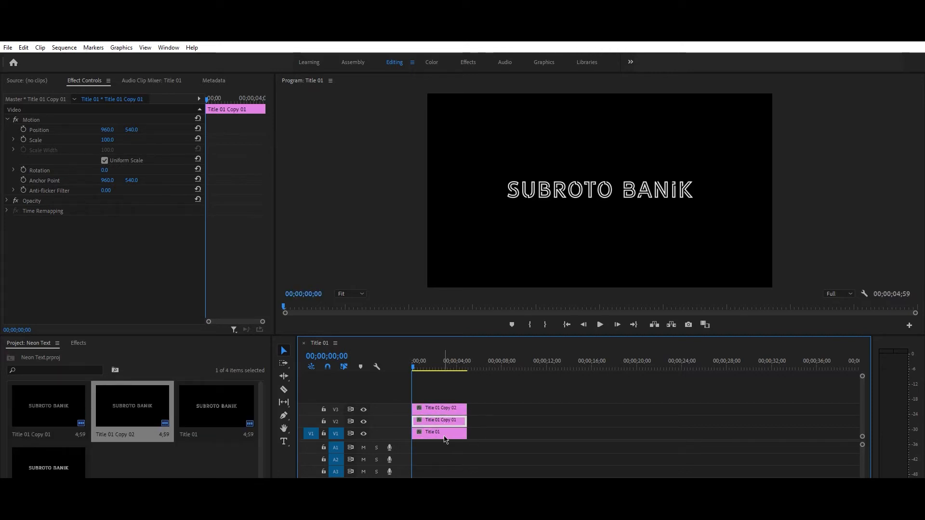
{"action": "left_click", "coordinate": [445, 409]}
Step: Apply Camera Blur to the Title 01 Copy 01 clip
{"action": "left_click", "coordinate": [78, 344]}
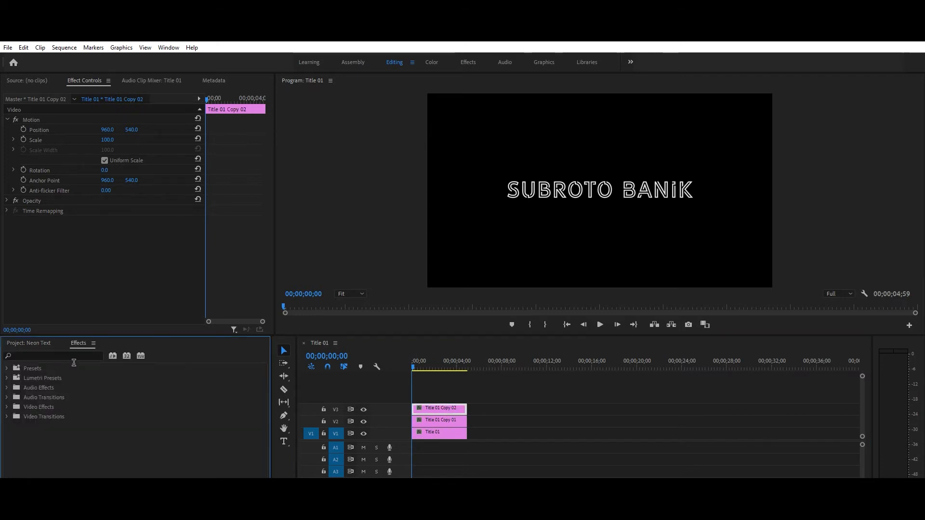
{"action": "left_click", "coordinate": [74, 360]}
{"action": "type", "text": "cam"}
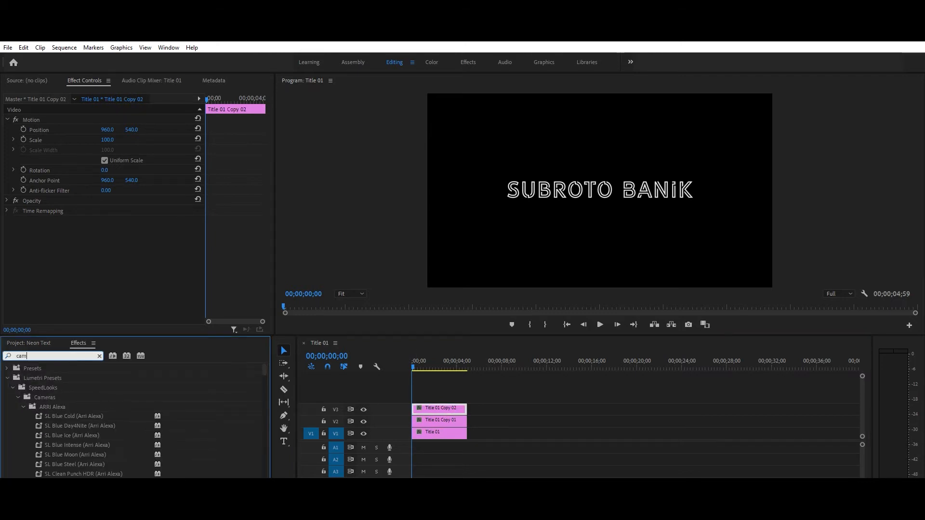
{"action": "type", "text": "era blur"}
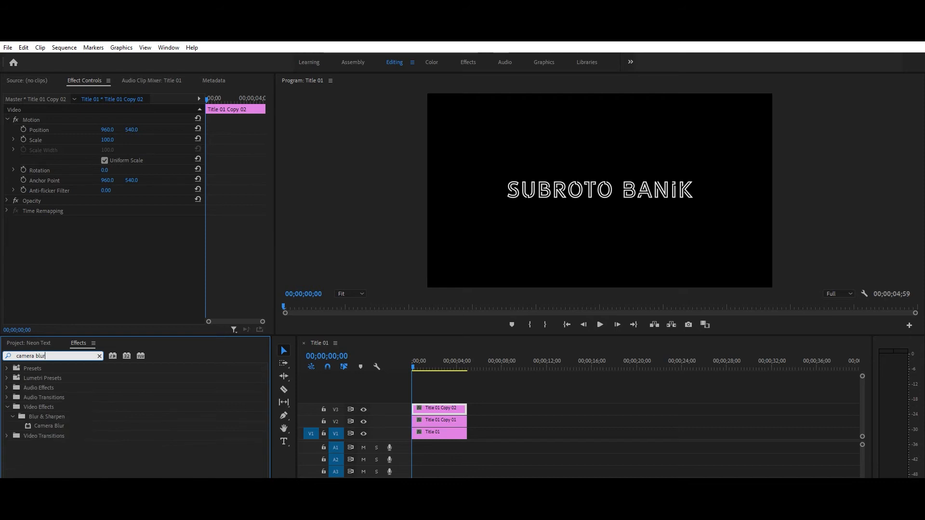
{"action": "left_click_drag", "start_coordinate": [49, 425], "coordinate": [453, 427]}
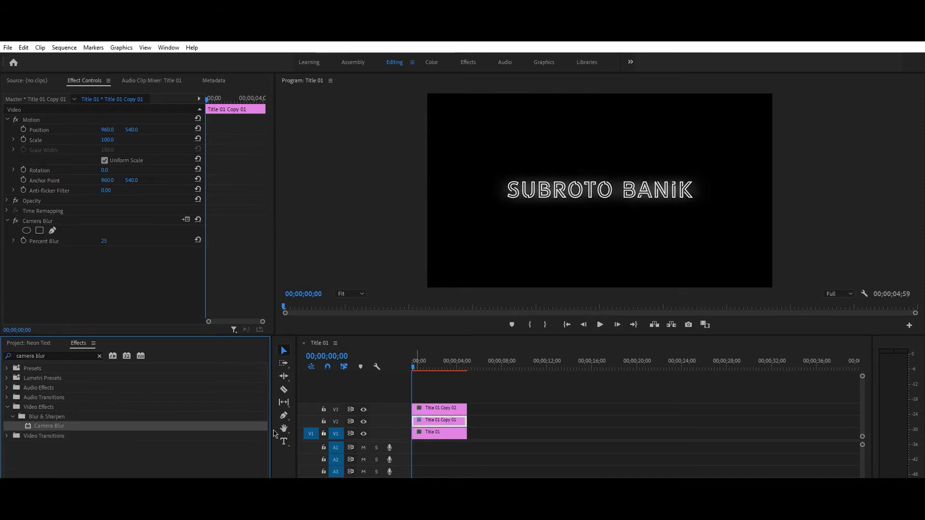
Step: Apply Gaussian Blur to the Title 01 Copy 02 clip
{"action": "left_click", "coordinate": [100, 357]}
{"action": "type", "text": "gauss"}
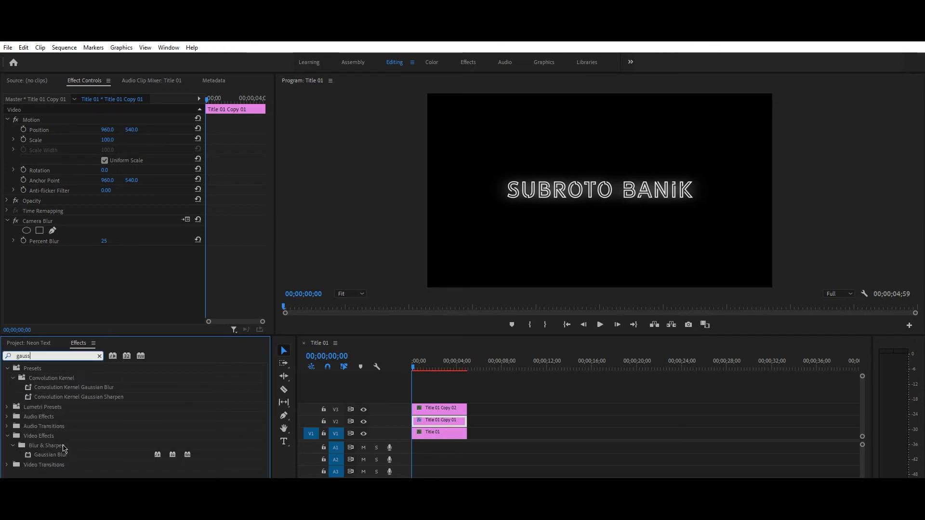
{"action": "left_click", "coordinate": [54, 456]}
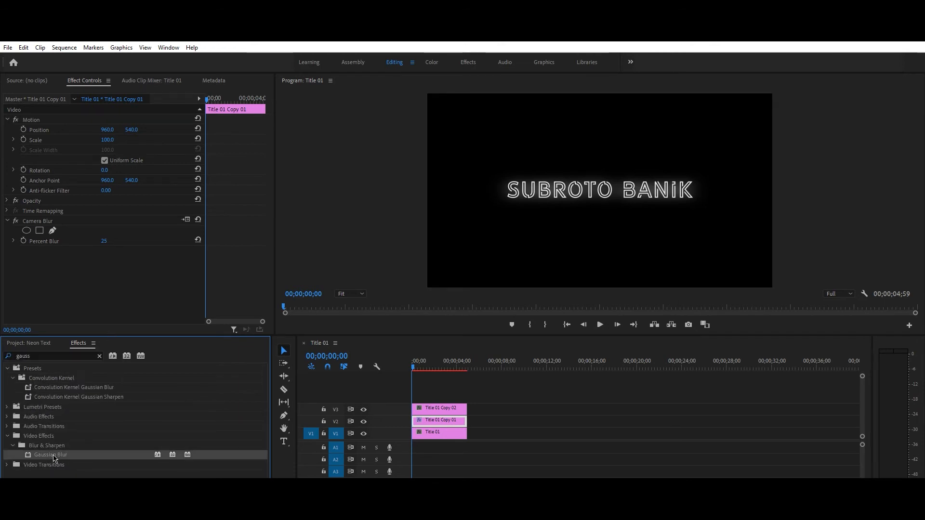
{"action": "left_click_drag", "start_coordinate": [401, 399], "coordinate": [439, 408]}
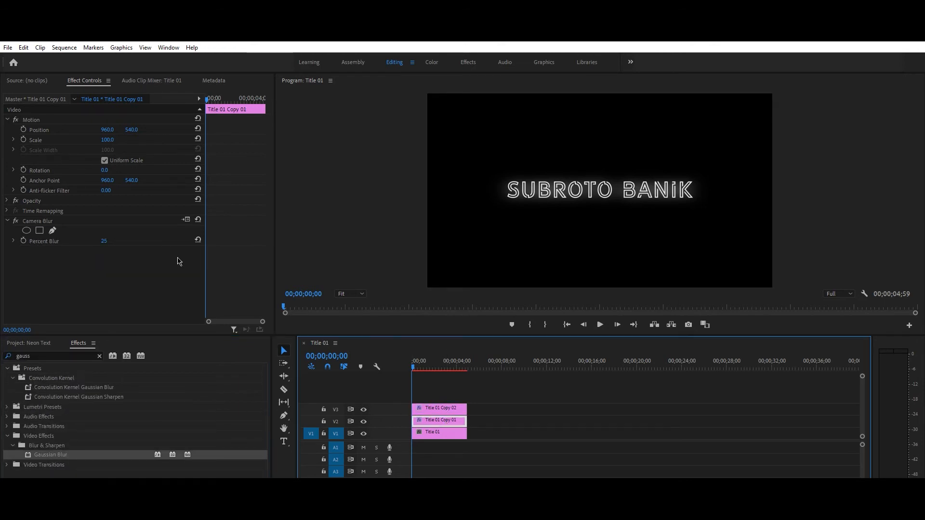
{"action": "left_click", "coordinate": [442, 409]}
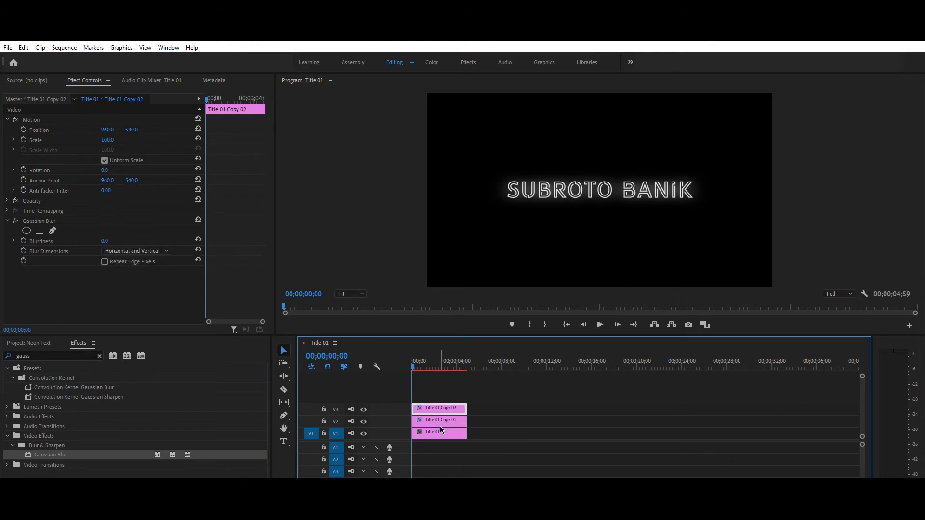
Step: Set Title 01 Copy 01's opacity to 30%
{"action": "left_click", "coordinate": [440, 425]}
{"action": "left_click", "coordinate": [7, 200]}
{"action": "left_click", "coordinate": [114, 221]}
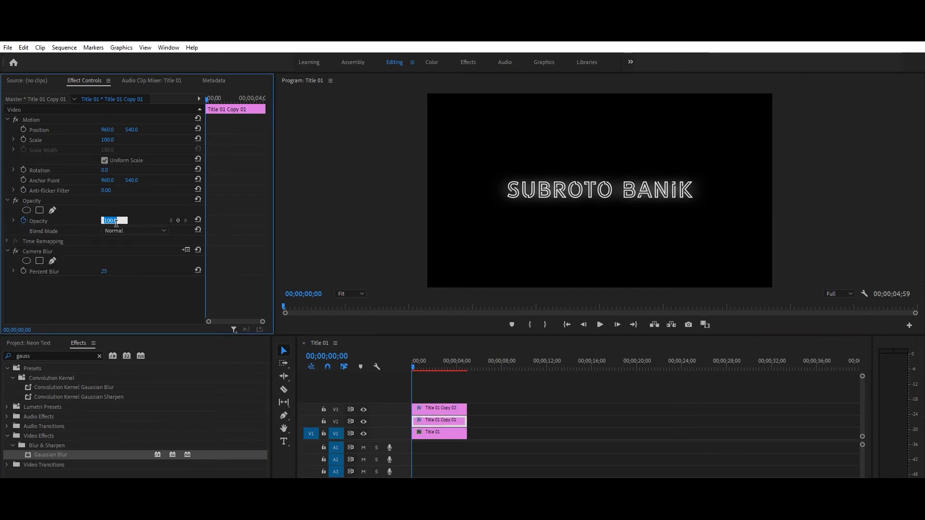
{"action": "key", "text": "Return"}
Step: Raise Copy 02's Gaussian Blurriness to 309 and Copy 01's Camera Blur to 85
{"action": "left_click", "coordinate": [439, 408]}
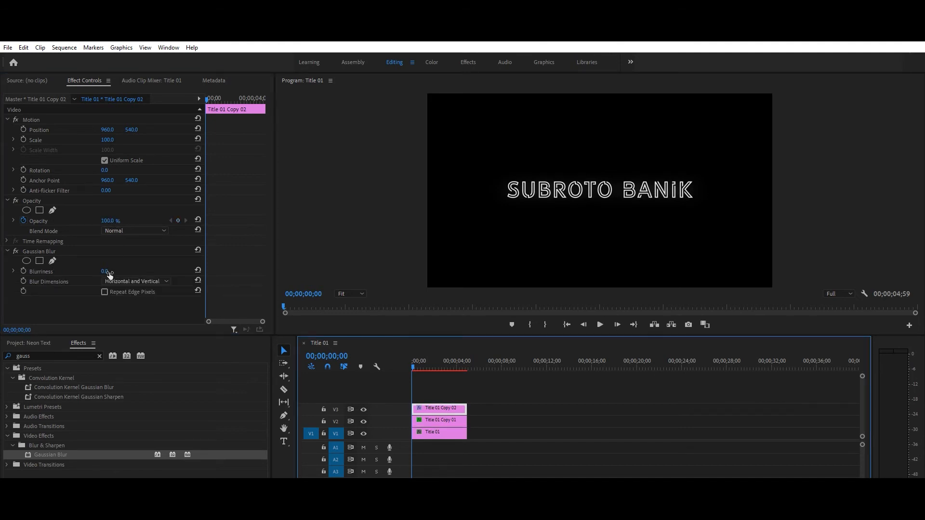
{"action": "left_click_drag", "start_coordinate": [106, 271], "coordinate": [255, 271]}
{"action": "left_click", "coordinate": [447, 420]}
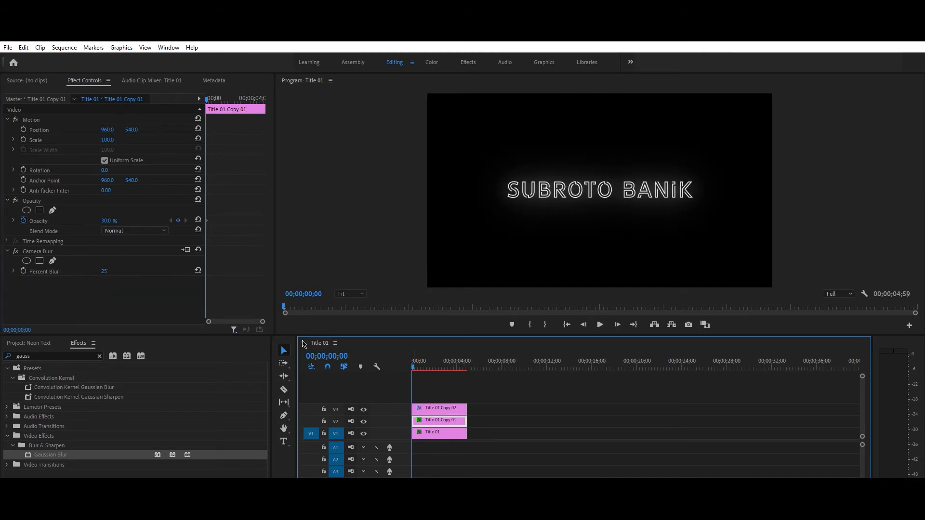
{"action": "left_click_drag", "start_coordinate": [107, 272], "coordinate": [146, 273]}
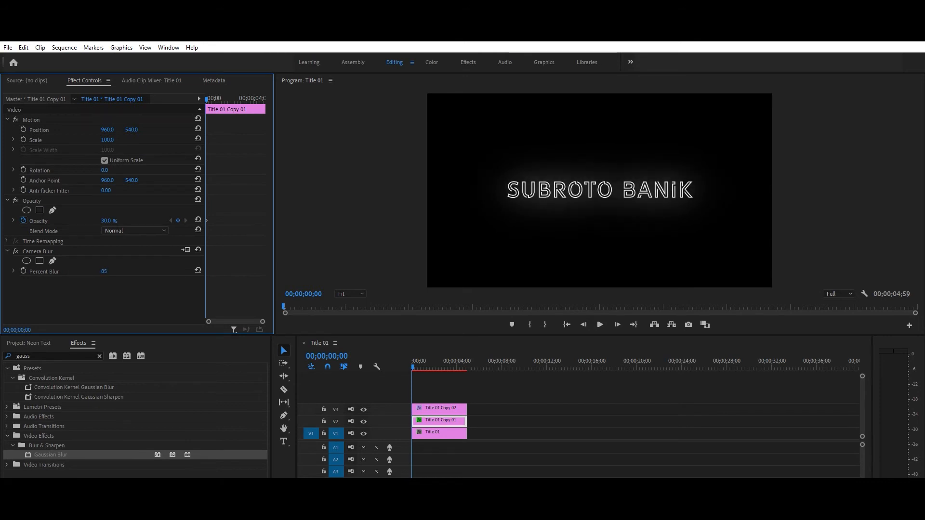
Step: Hide and re-show the top V3 layer to compare the glow
{"action": "left_click", "coordinate": [453, 408]}
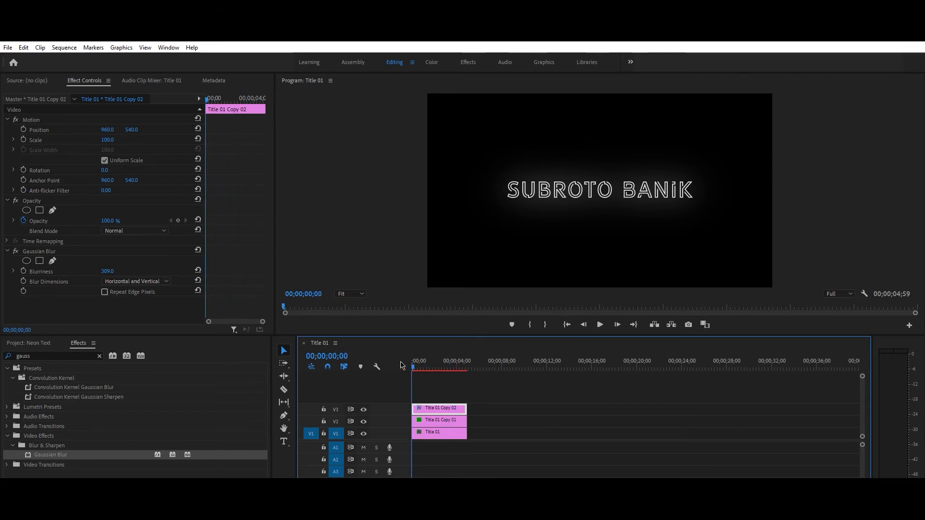
{"action": "left_click", "coordinate": [364, 410]}
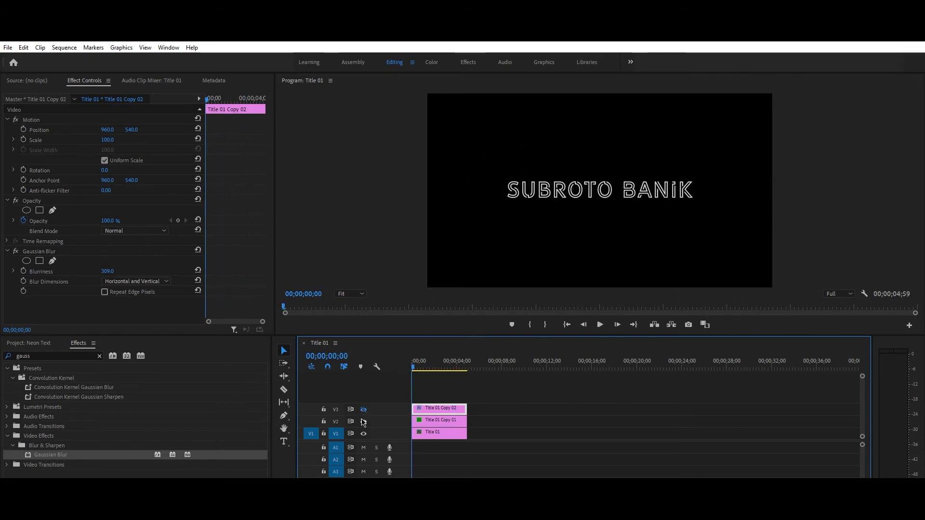
{"action": "left_click", "coordinate": [364, 410]}
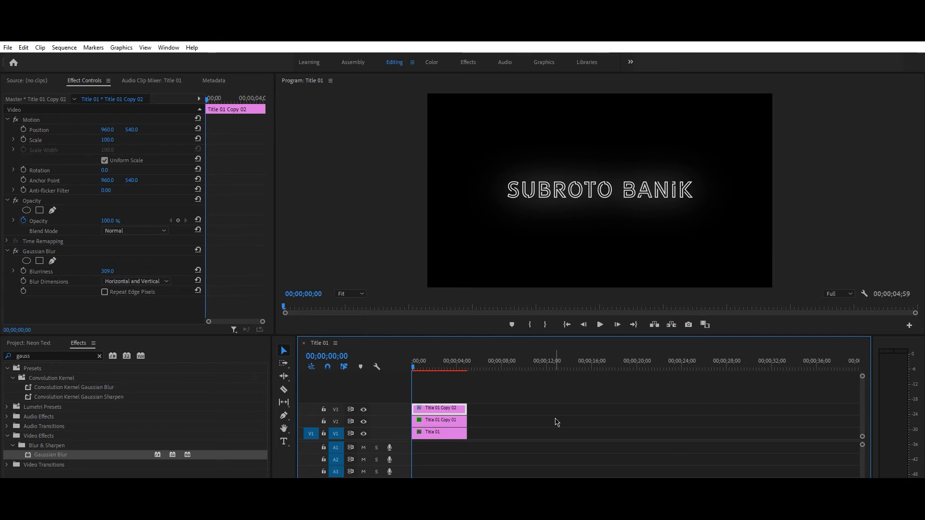
Step: Nest the three title clips into Nested Sequence 01 and zoom the timeline in on it
{"action": "left_click_drag", "start_coordinate": [485, 410], "coordinate": [440, 449]}
{"action": "right_click", "coordinate": [443, 433]}
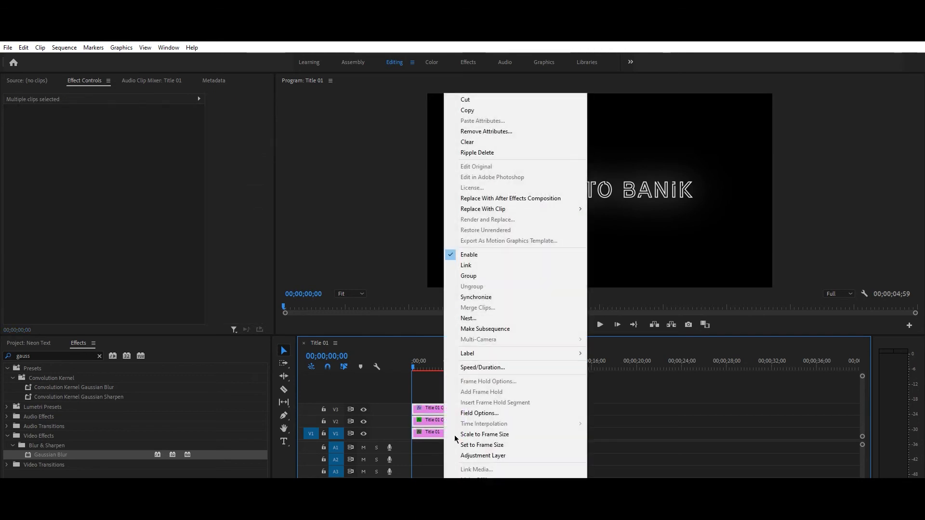
{"action": "left_click", "coordinate": [479, 318]}
{"action": "key", "text": "Return"}
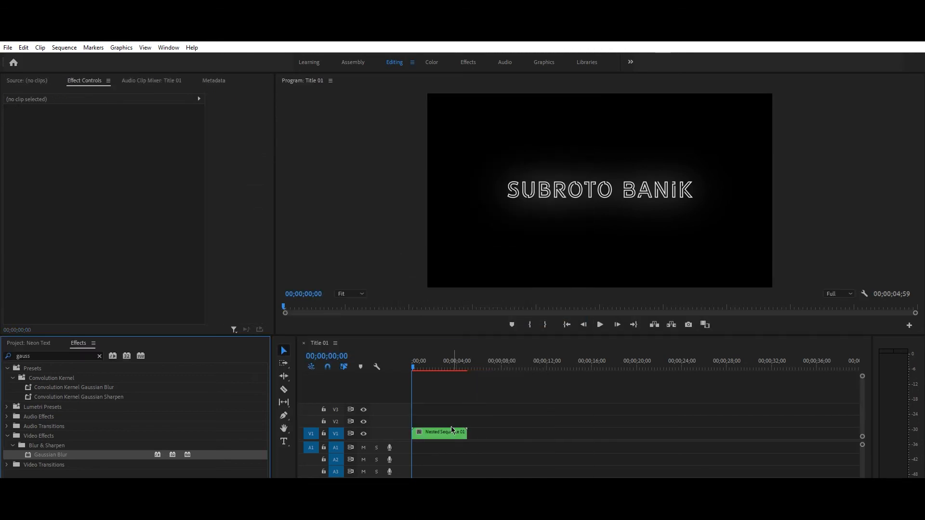
{"action": "left_click", "coordinate": [450, 432]}
{"action": "left_click", "coordinate": [415, 365]}
{"action": "key", "text": "equal"}
{"action": "key", "text": "equal"}
{"action": "key", "text": "equal"}
{"action": "key", "text": "equal"}
{"action": "key", "text": "equal"}
{"action": "key", "text": "equal"}
{"action": "key", "text": "equal"}
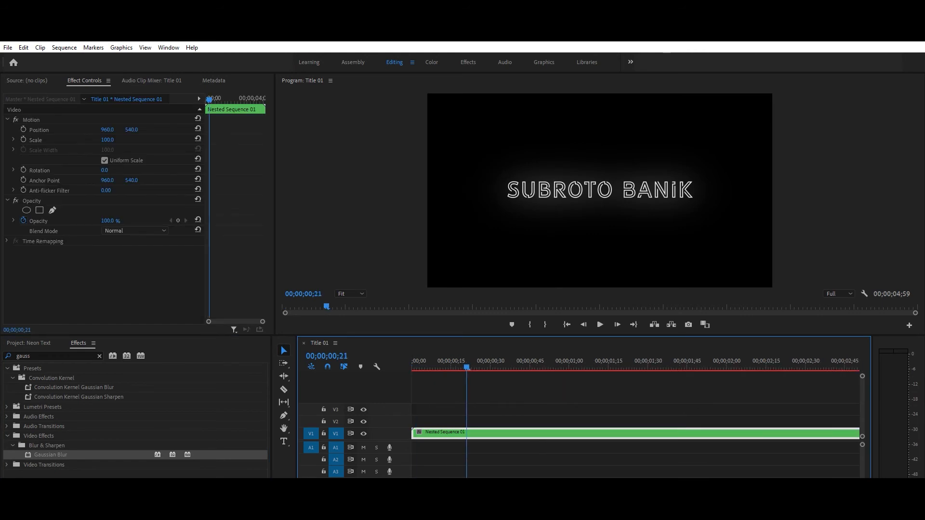
{"action": "left_click", "coordinate": [414, 365]}
Step: Razor-cut the nested clip at frames 6, 8, 13, 15 and 20
{"action": "left_click", "coordinate": [284, 389]}
{"action": "left_click", "coordinate": [518, 397]}
{"action": "key", "text": "Right"}
{"action": "key", "text": "Right"}
{"action": "key", "text": "Right"}
{"action": "key", "text": "Right"}
{"action": "key", "text": "Right"}
{"action": "key", "text": "Right"}
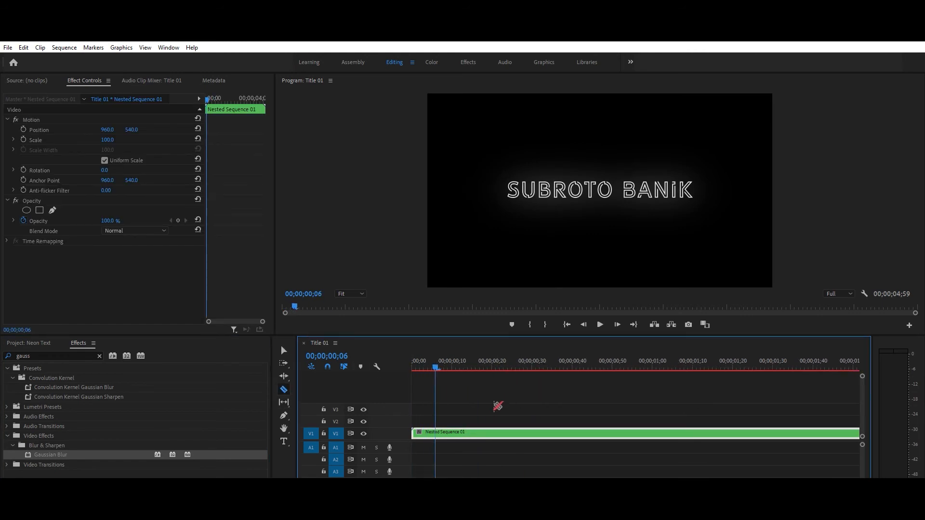
{"action": "left_click", "coordinate": [435, 434]}
{"action": "key", "text": "Right"}
{"action": "key", "text": "Right"}
{"action": "left_click", "coordinate": [444, 434]}
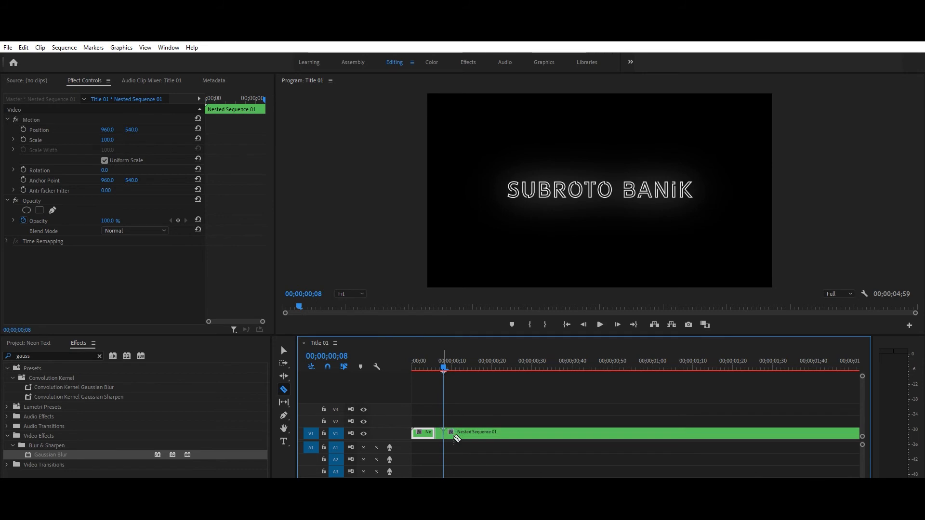
{"action": "key", "text": "Right"}
{"action": "key", "text": "Right"}
{"action": "key", "text": "Right"}
{"action": "key", "text": "Right"}
{"action": "key", "text": "Right"}
{"action": "left_click", "coordinate": [464, 435]}
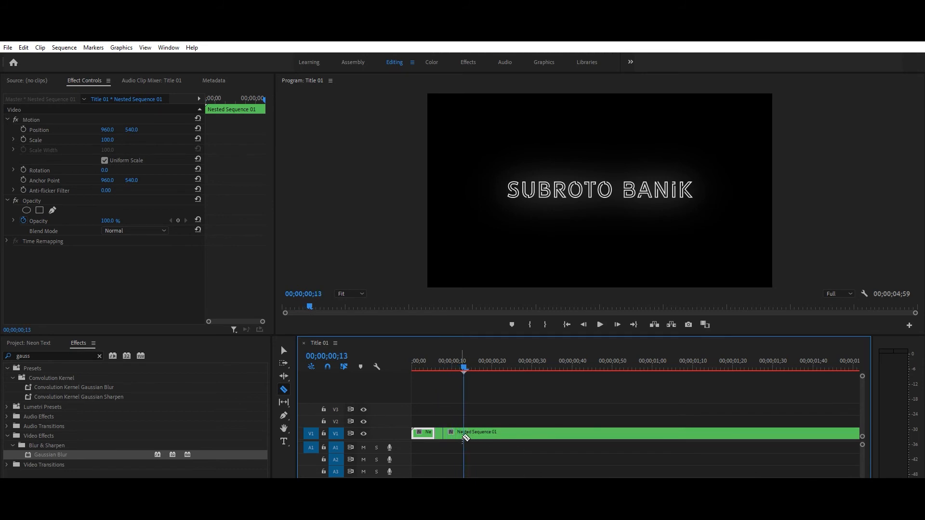
{"action": "key", "text": "Right"}
{"action": "key", "text": "Right"}
{"action": "left_click", "coordinate": [471, 434]}
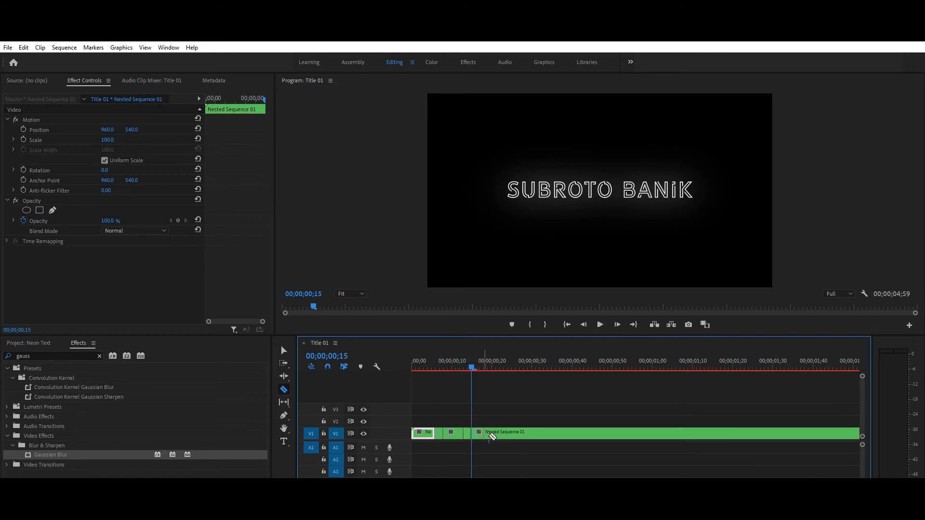
{"action": "key", "text": "Right"}
{"action": "key", "text": "Right"}
{"action": "key", "text": "Right"}
{"action": "key", "text": "Right"}
{"action": "left_click", "coordinate": [493, 434]}
{"action": "key", "text": "Right"}
{"action": "key", "text": "Right"}
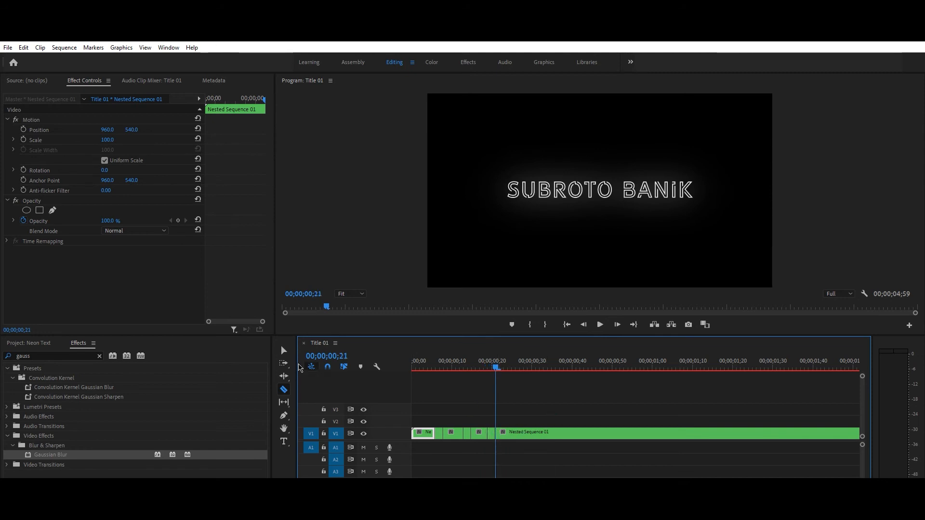
Step: Delete two short cut pieces to leave gaps, then play back the flickering intro
{"action": "left_click", "coordinate": [284, 350]}
{"action": "left_click", "coordinate": [440, 436]}
{"action": "key", "text": "Delete"}
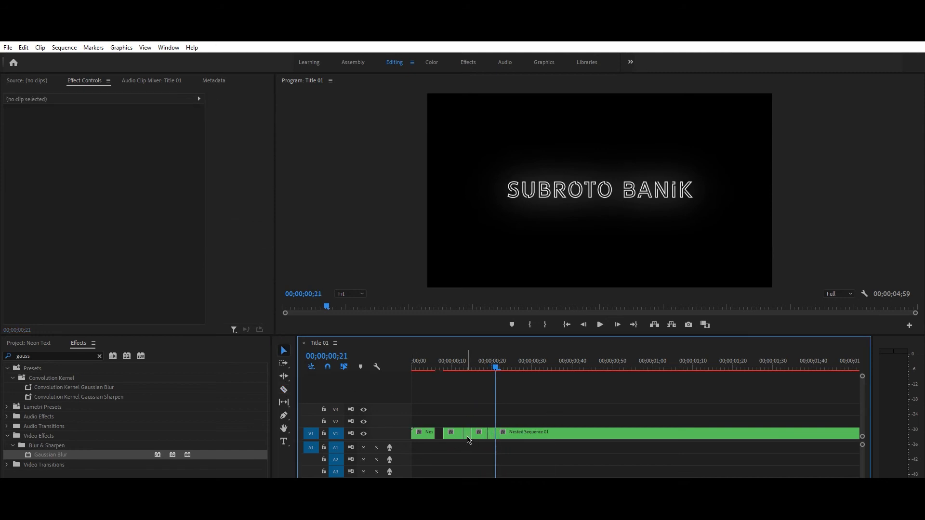
{"action": "left_click", "coordinate": [468, 437]}
{"action": "key", "text": "Delete"}
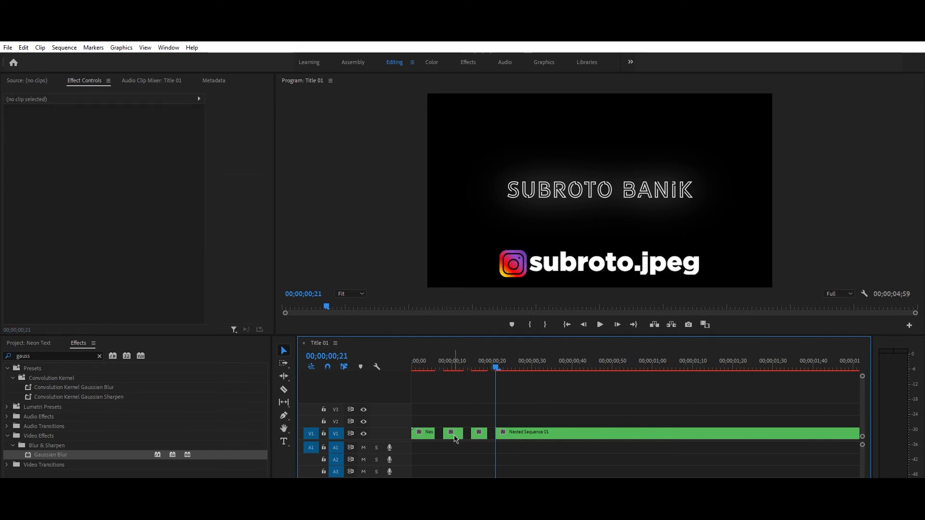
{"action": "left_click", "coordinate": [600, 325]}
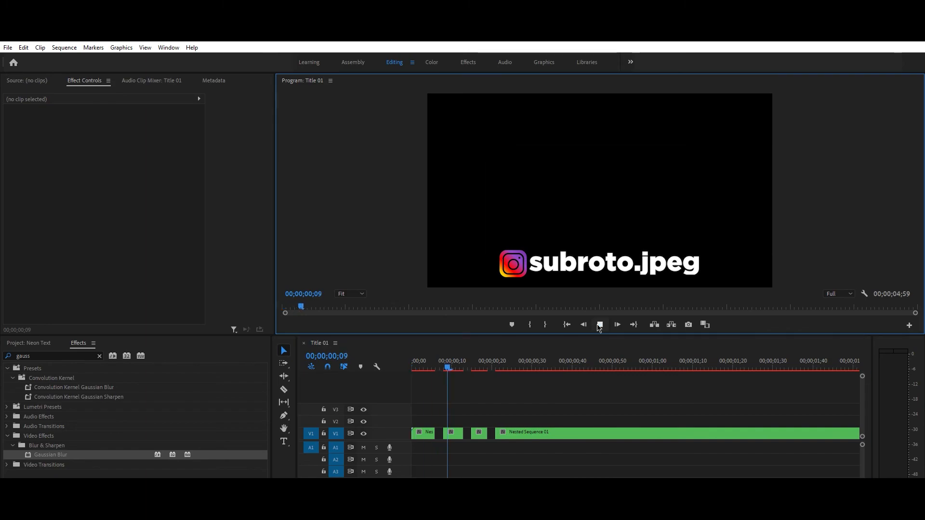